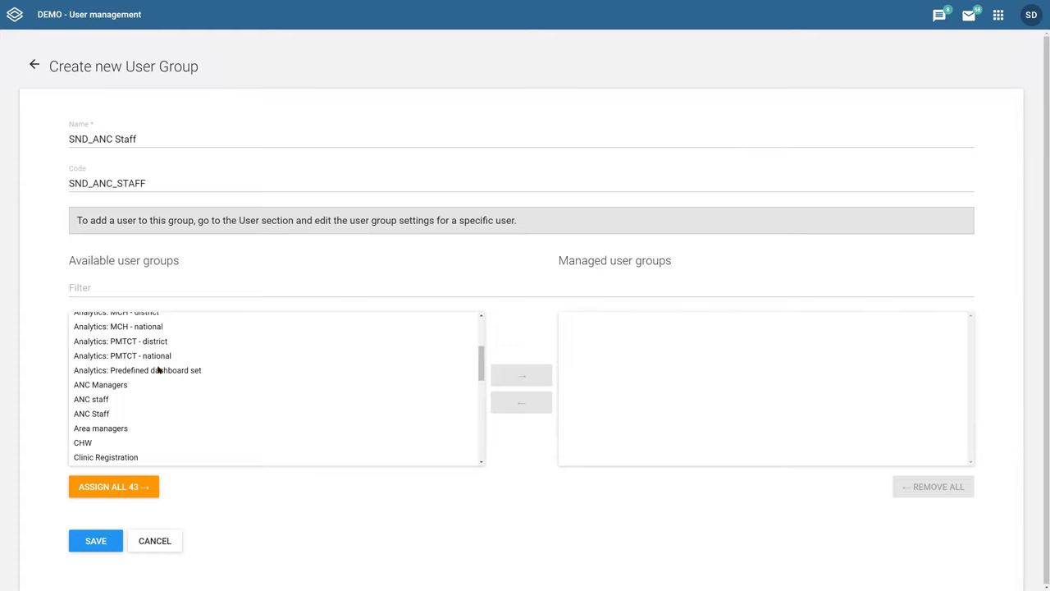
# Save the new SND_ANC Staff user group with the code SND_ANC_STAFF.
pyautogui.click(107, 543)
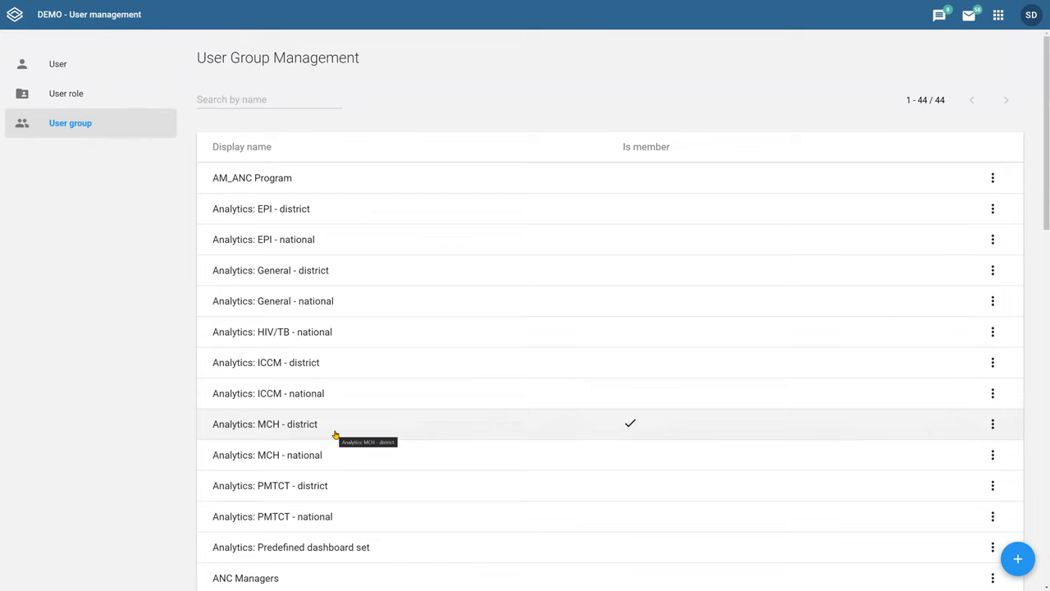
# Search the users for "anc" and open the ANC Staff user for editing.
pyautogui.click(73, 67)
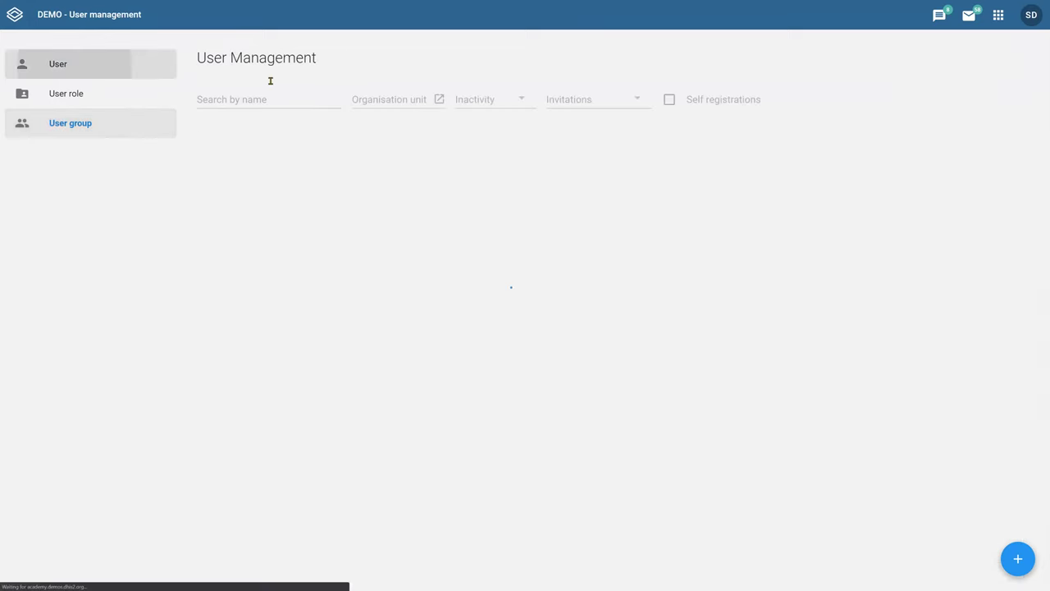
pyautogui.click(270, 83)
pyautogui.write('abrah')
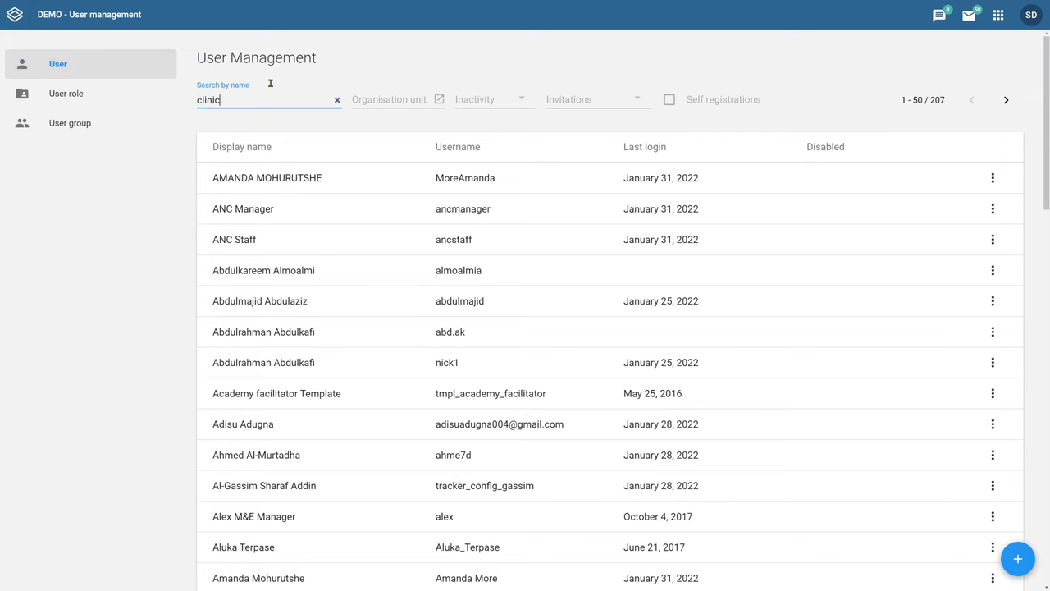
pyautogui.press('BackSpace')
pyautogui.press('BackSpace')
pyautogui.press('BackSpace')
pyautogui.press('BackSpace')
pyautogui.write('nc')
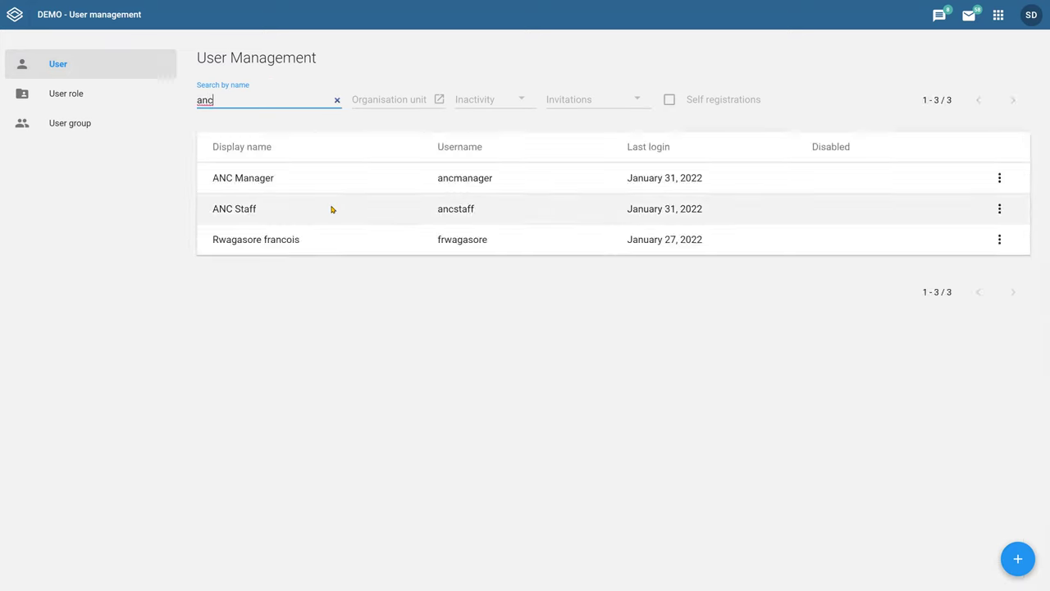
pyautogui.click(332, 209)
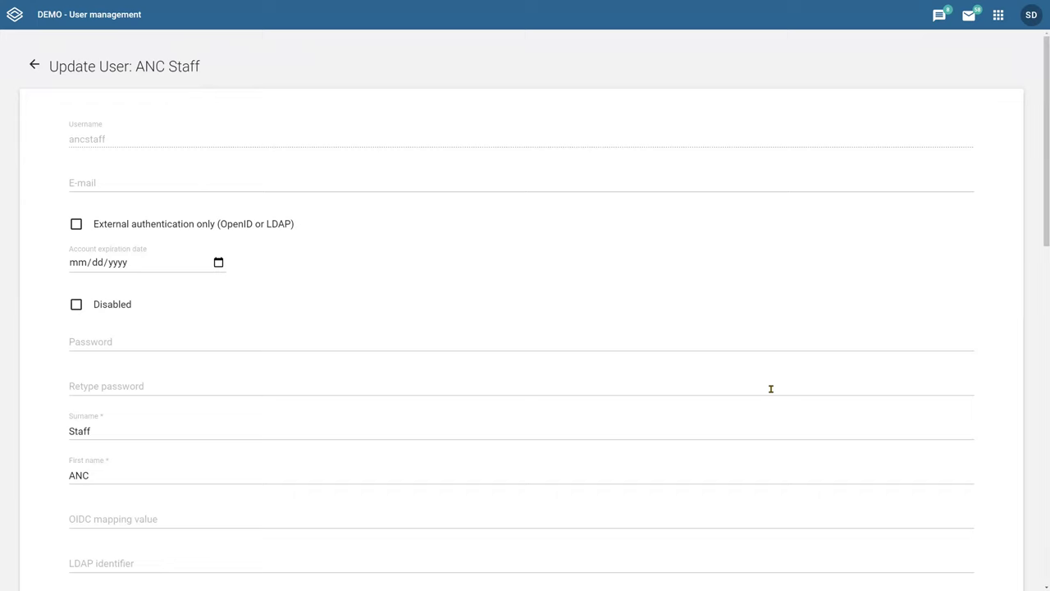
# Show the user's additional options, filter the user groups by "staff" and assign the SND_ANC Staff group to the user.
pyautogui.scroll(-10, 1038, 240)
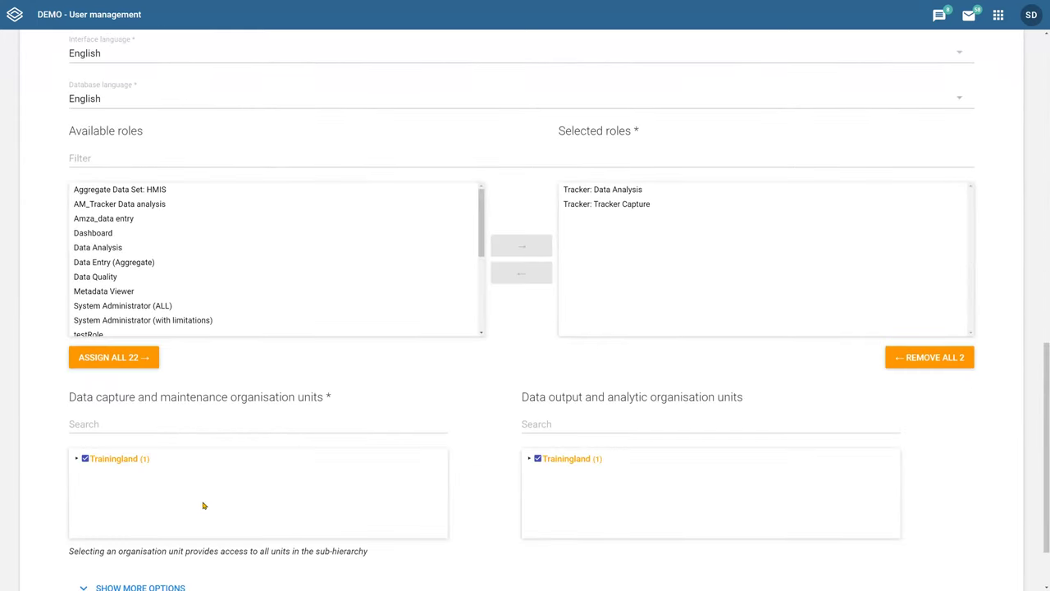
pyautogui.scroll(-1, 196, 502)
pyautogui.click(194, 501)
pyautogui.scroll(-3, 346, 469)
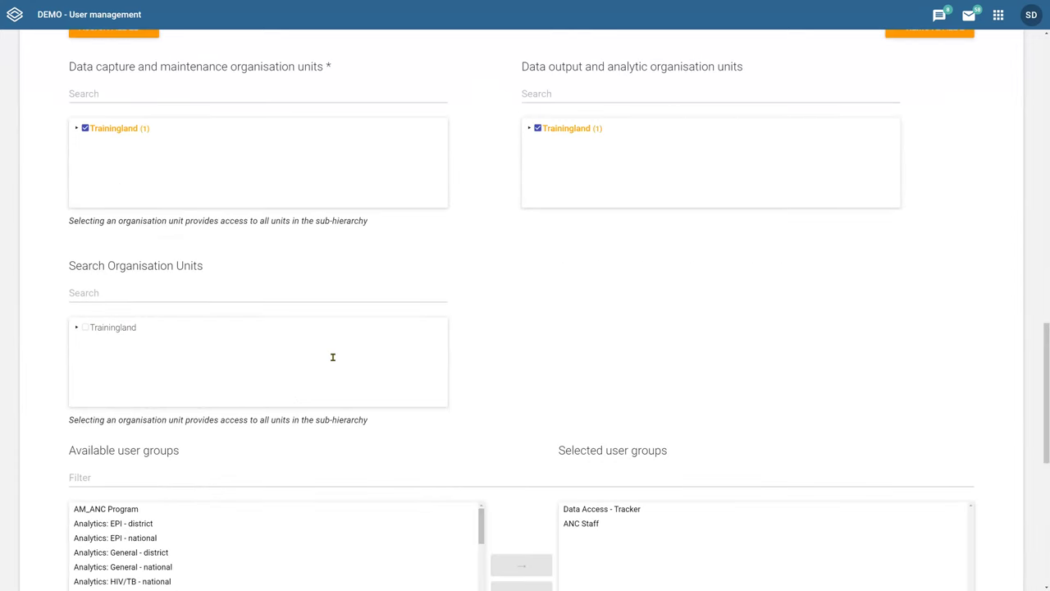
pyautogui.scroll(-2, 333, 356)
pyautogui.write('staff')
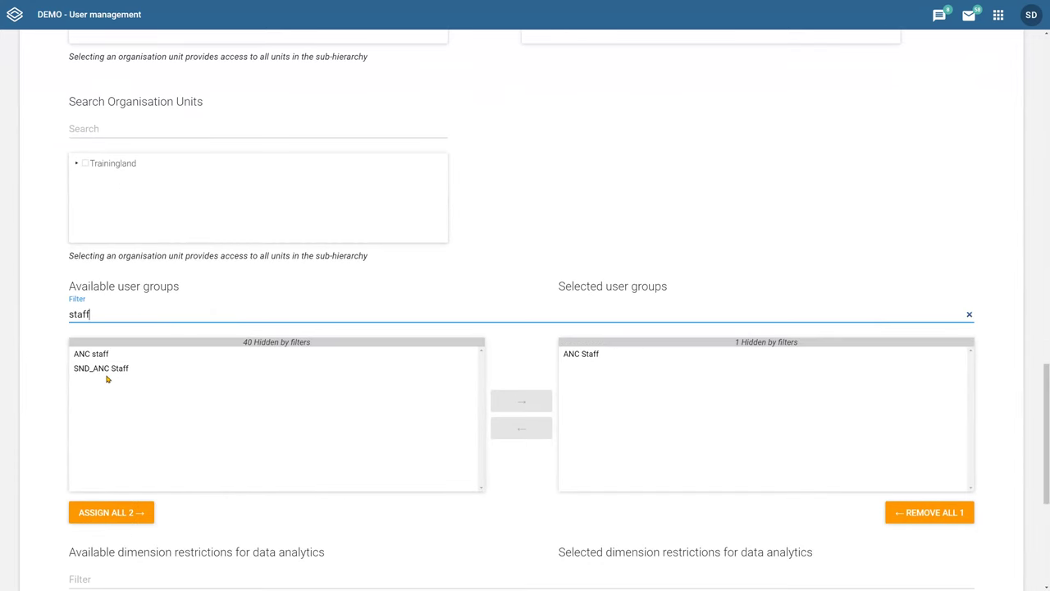
pyautogui.doubleClick(103, 368)
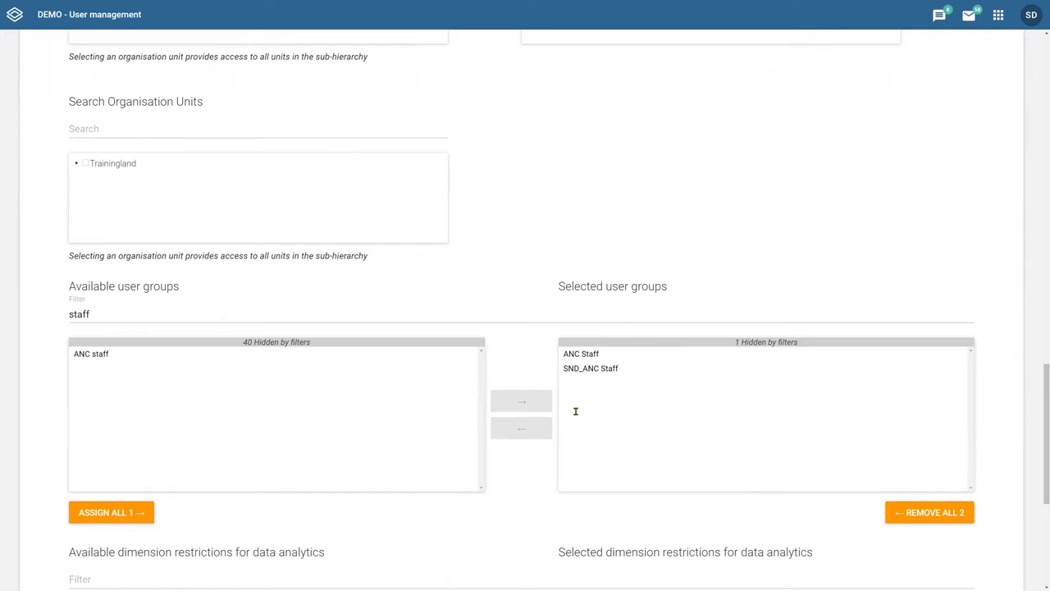
# Remove SND_ANC Staff from the user's selected groups and leave the user form without saving.
pyautogui.doubleClick(616, 373)
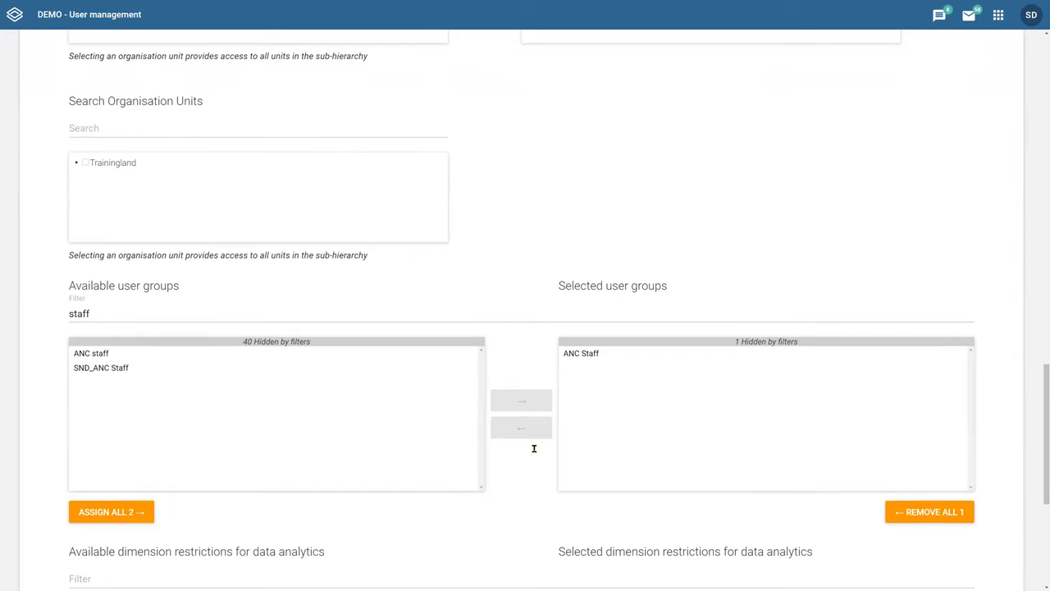
pyautogui.scroll(-4, 575, 467)
pyautogui.click(155, 543)
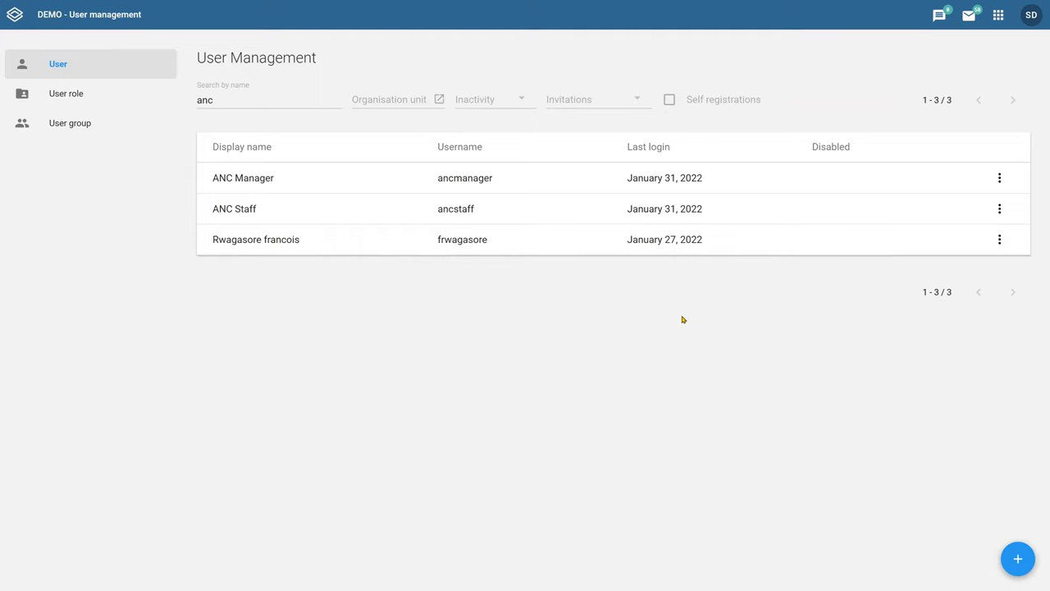
# Switch to the Maintenance app and list the tracked entity types in the program section.
pyautogui.click(1001, 16)
pyautogui.click(836, 44)
pyautogui.write('traa')
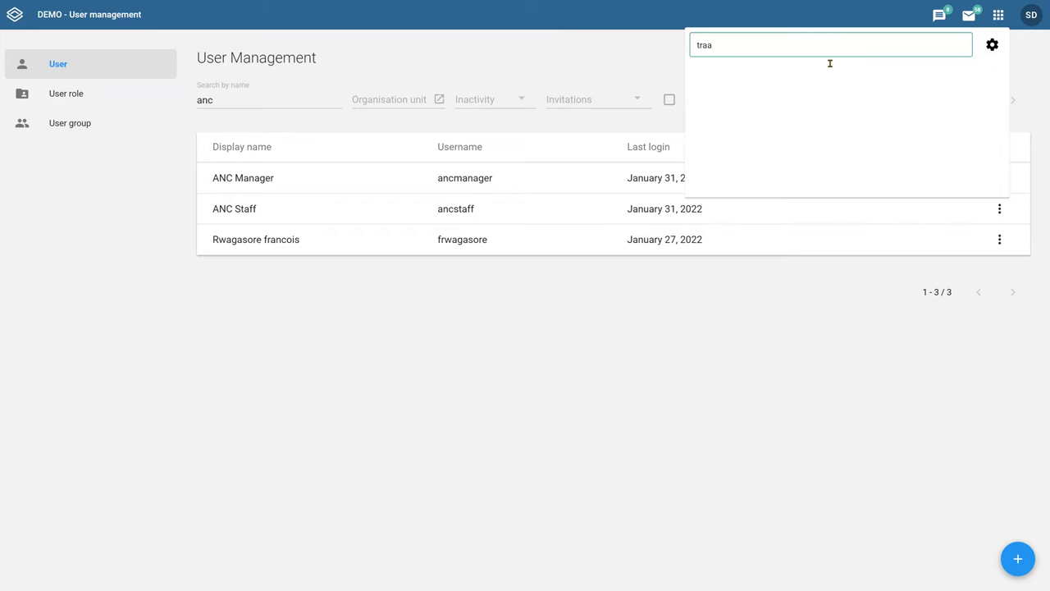
pyautogui.press('BackSpace')
pyautogui.click(726, 99)
pyautogui.write('main')
pyautogui.click(727, 102)
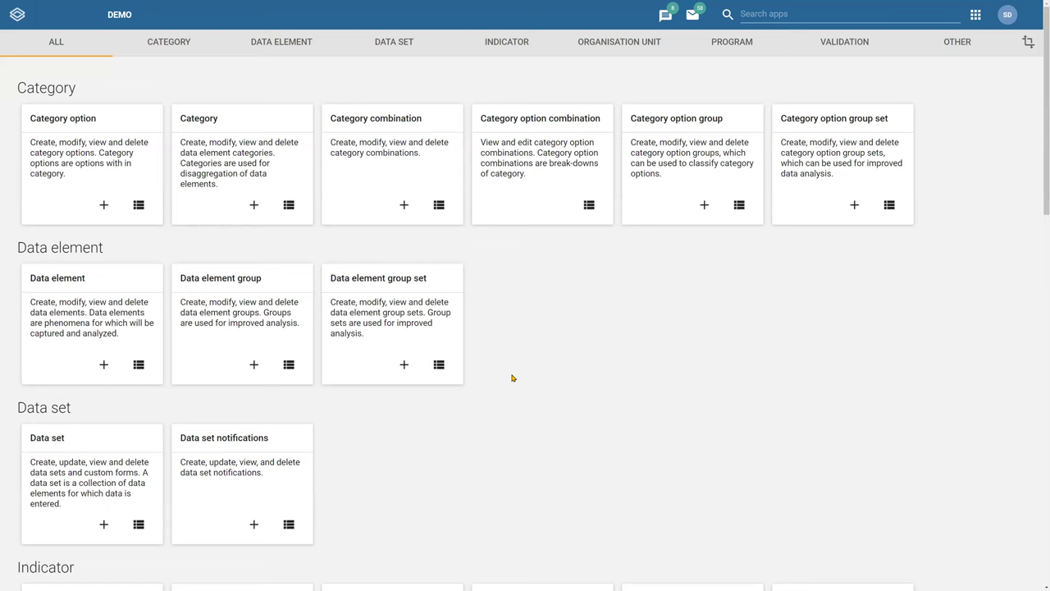
pyautogui.click(720, 43)
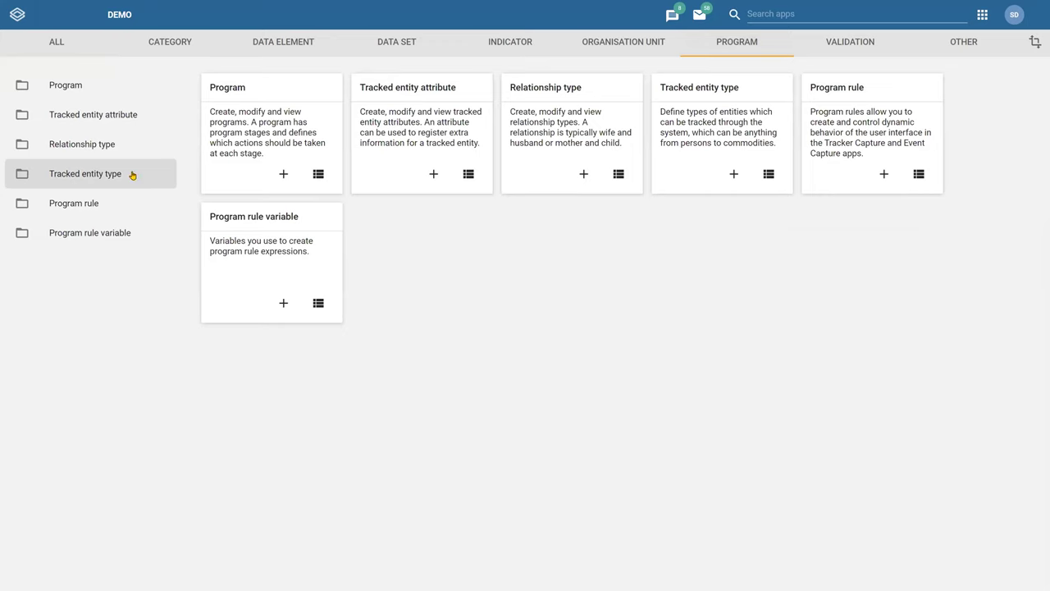
pyautogui.click(138, 176)
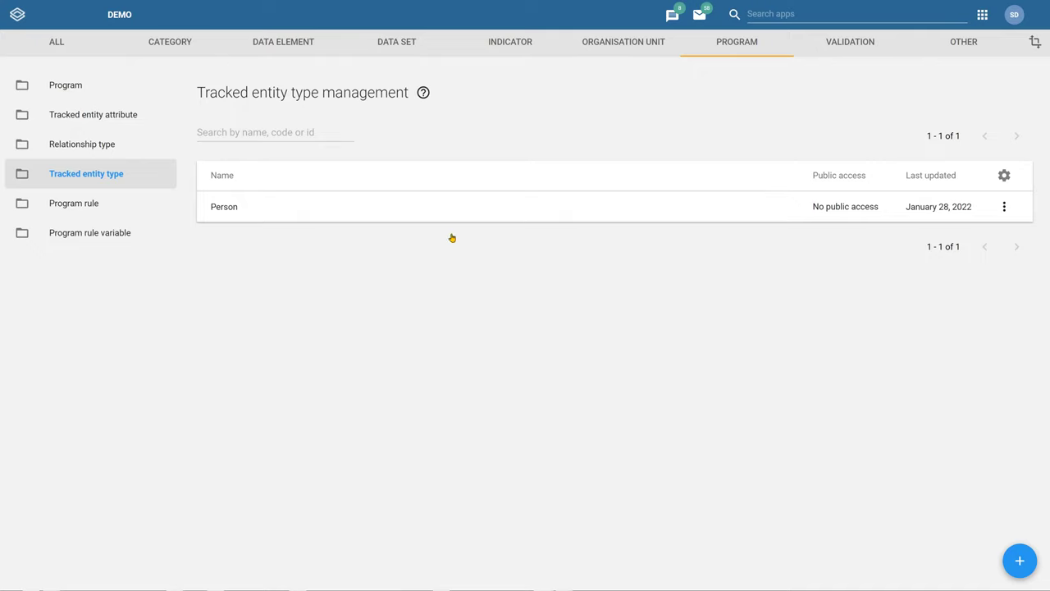
# Open the sharing settings of the Person tracked entity type.
pyautogui.click(471, 209)
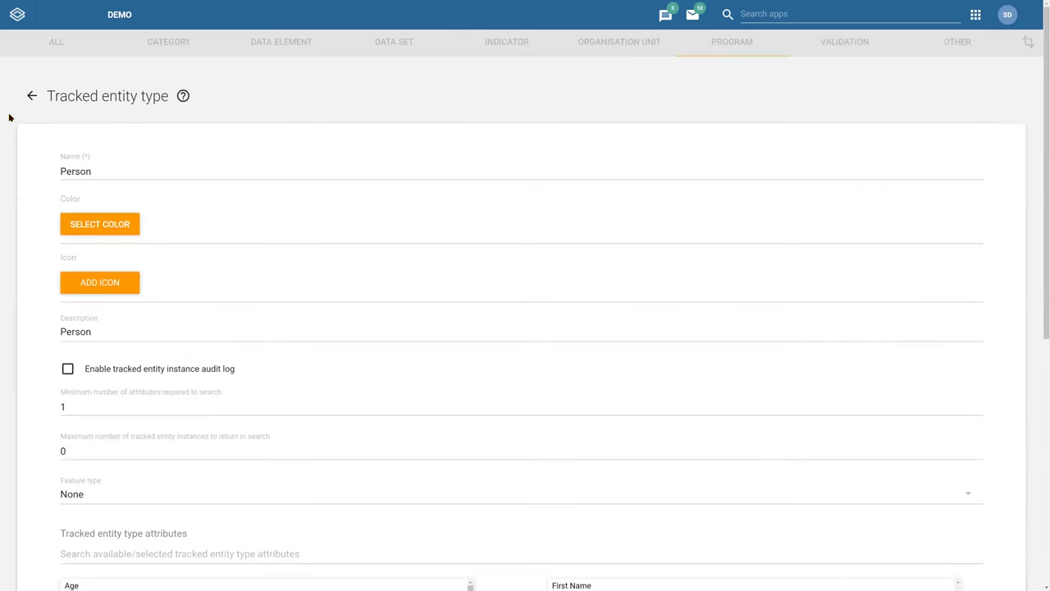
pyautogui.click(31, 95)
pyautogui.click(535, 210)
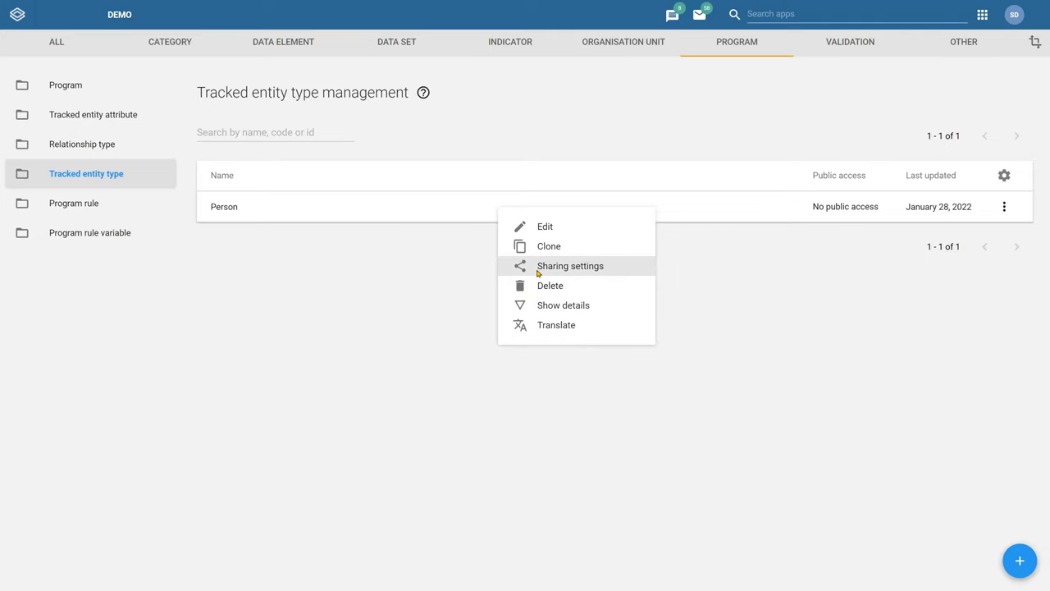
pyautogui.click(743, 206)
pyautogui.click(727, 210)
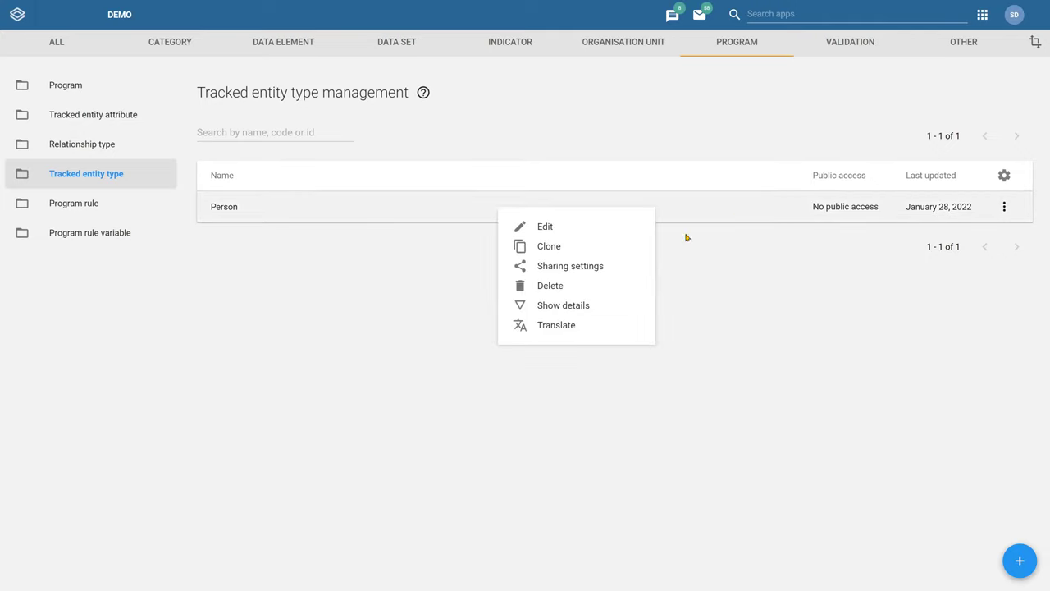
pyautogui.click(903, 295)
pyautogui.click(1004, 207)
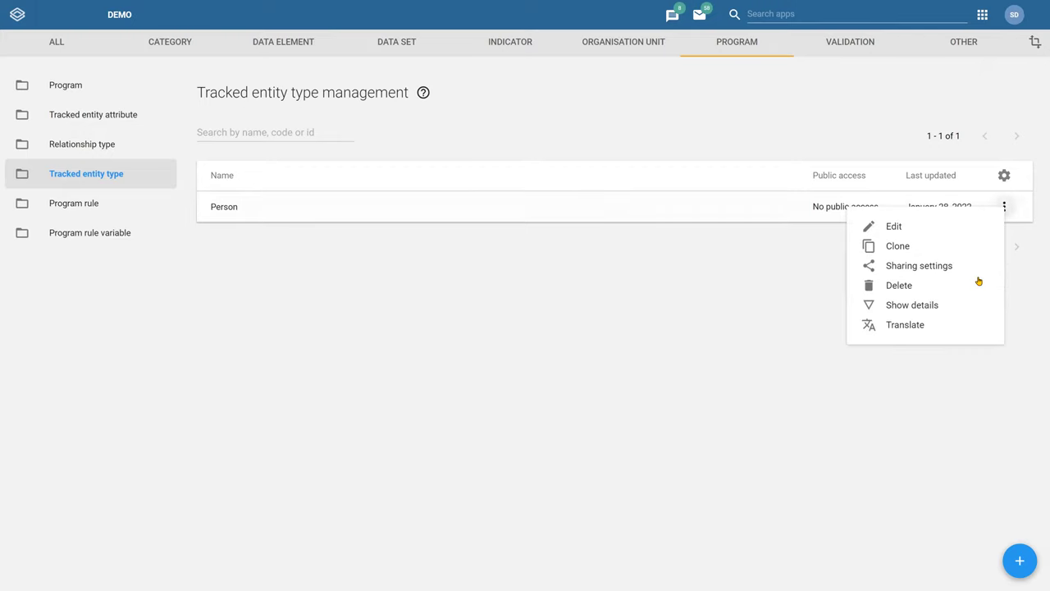
pyautogui.click(878, 271)
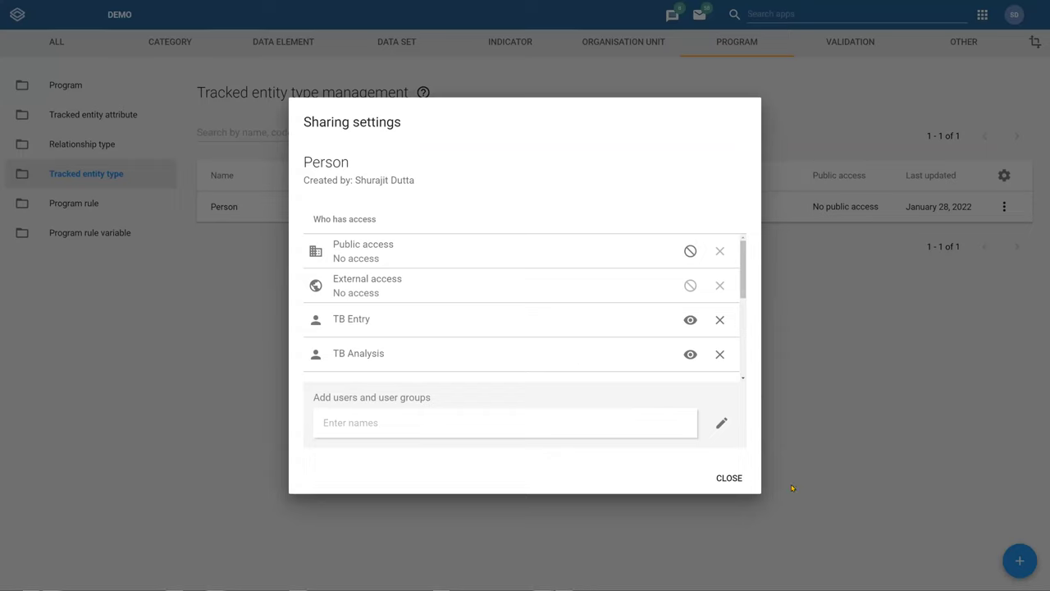
# Examine who can access the Person type and which metadata and data rights Clinic Registration has, closing the sharing settings when done.
pyautogui.scroll(-1, 747, 299)
pyautogui.scroll(-4, 746, 298)
pyautogui.scroll(1, 748, 331)
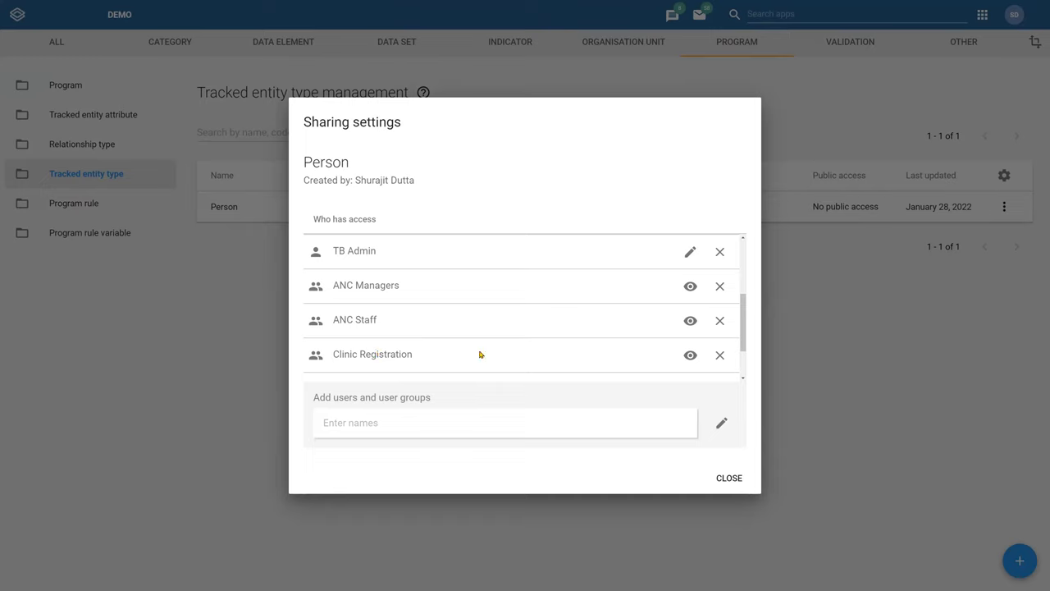
pyautogui.tripleClick(411, 354)
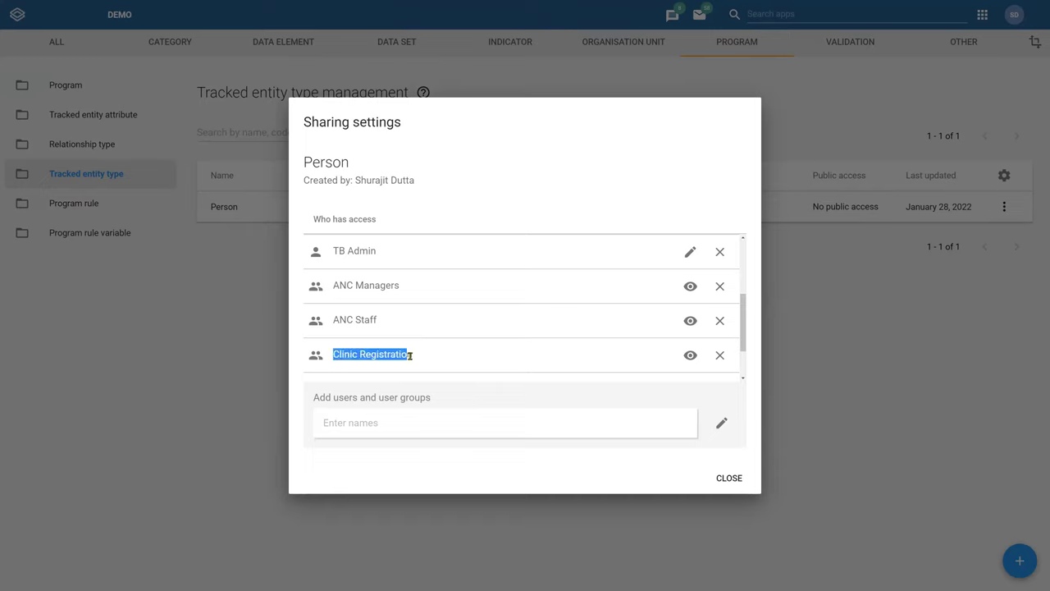
pyautogui.click(415, 355)
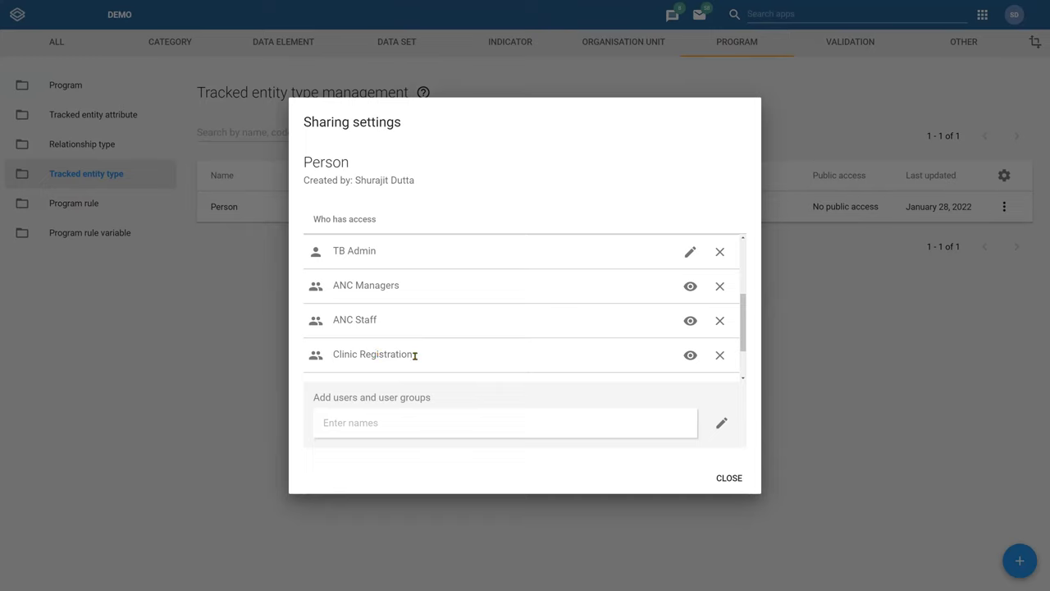
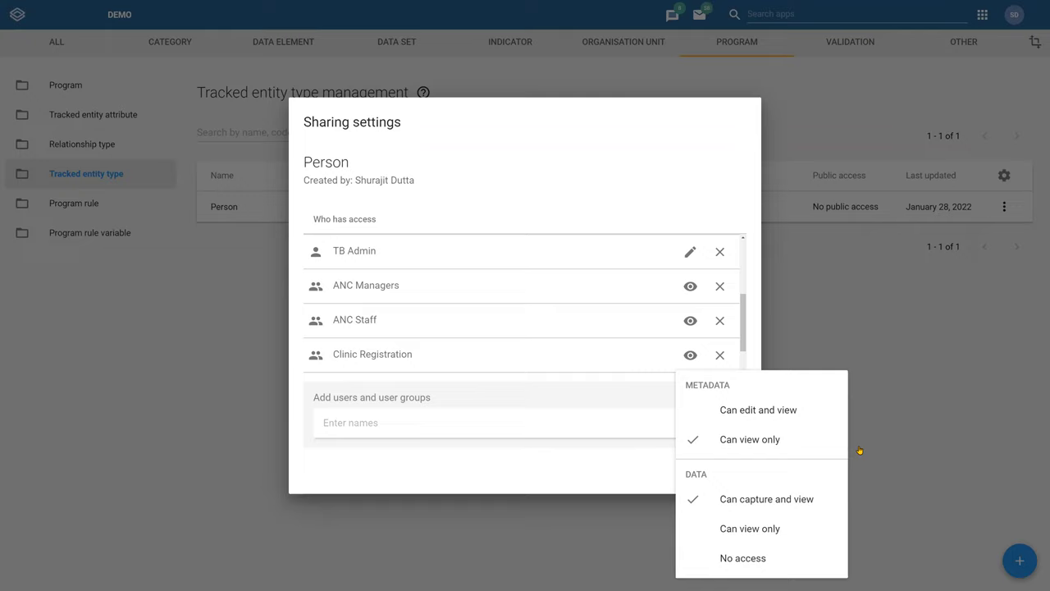
pyautogui.click(698, 480)
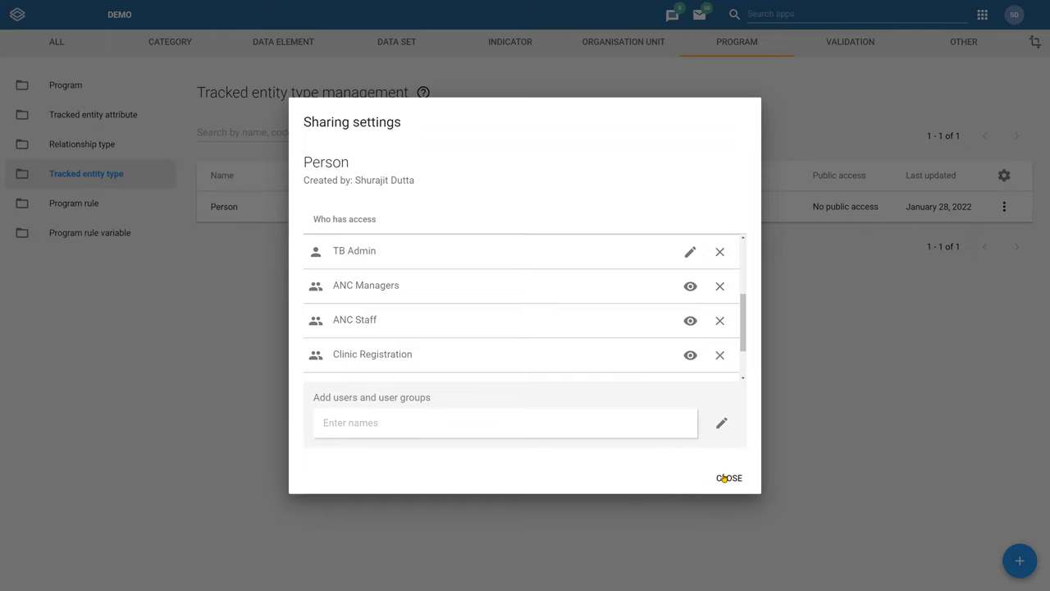
pyautogui.click(769, 236)
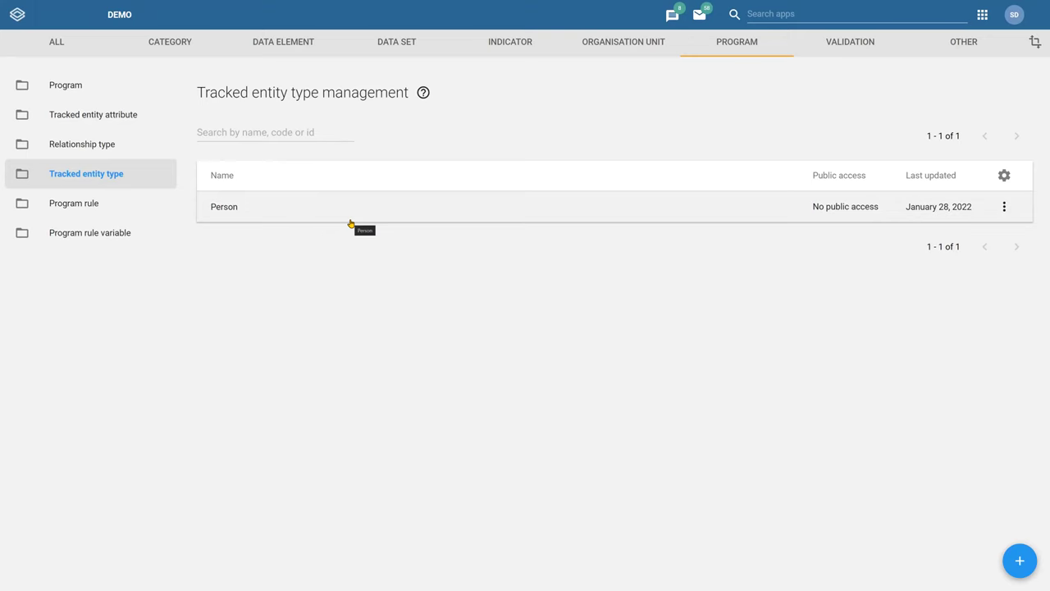
# Reopen the Person sharing settings, review the metadata and data access levels of the Clinic Registration group, and close them.
pyautogui.click(498, 215)
pyautogui.click(528, 265)
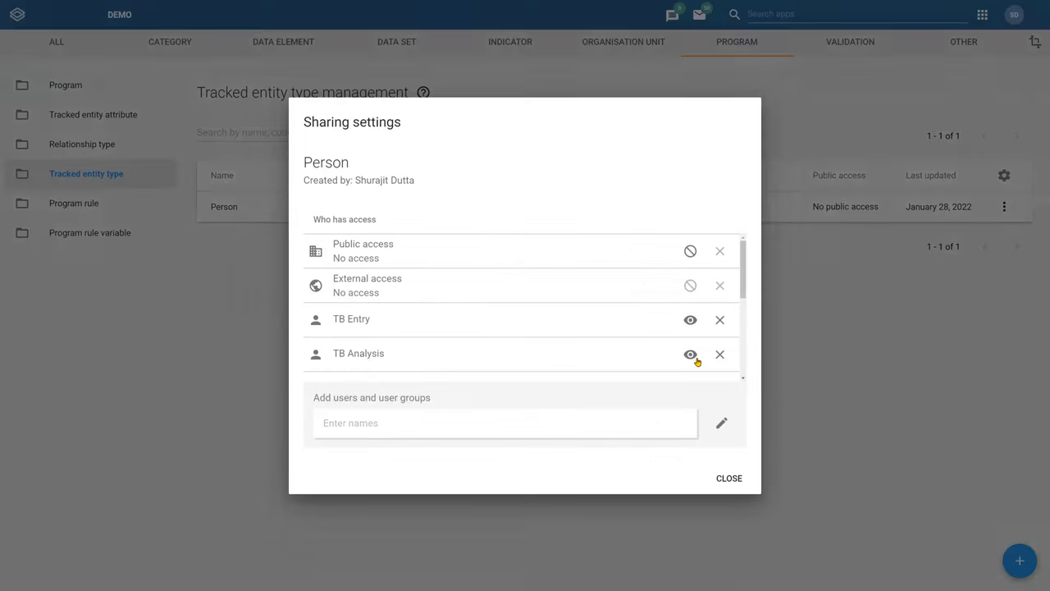
pyautogui.scroll(-3, 692, 335)
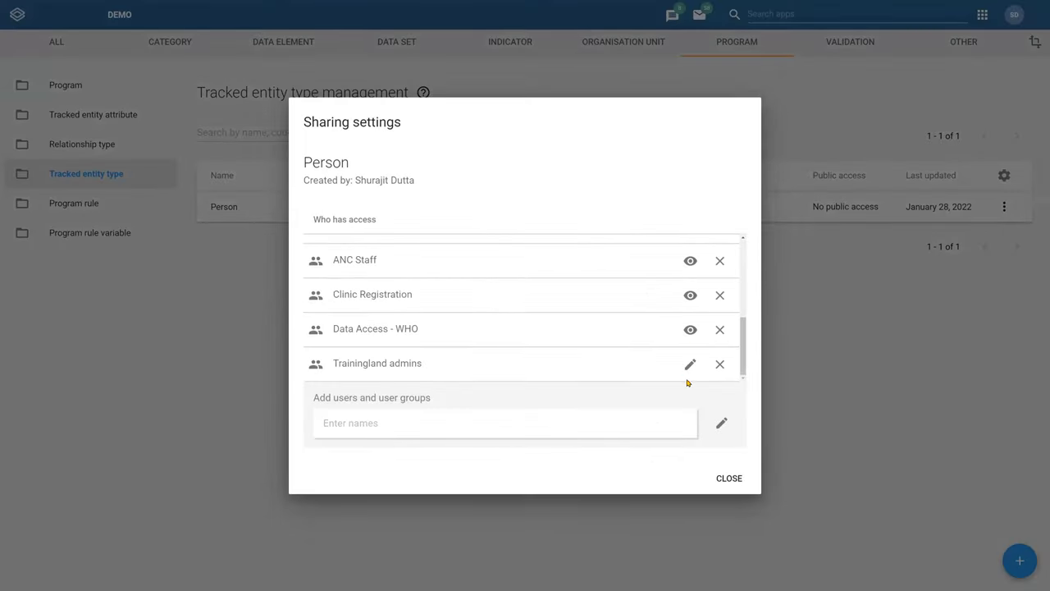
pyautogui.click(691, 296)
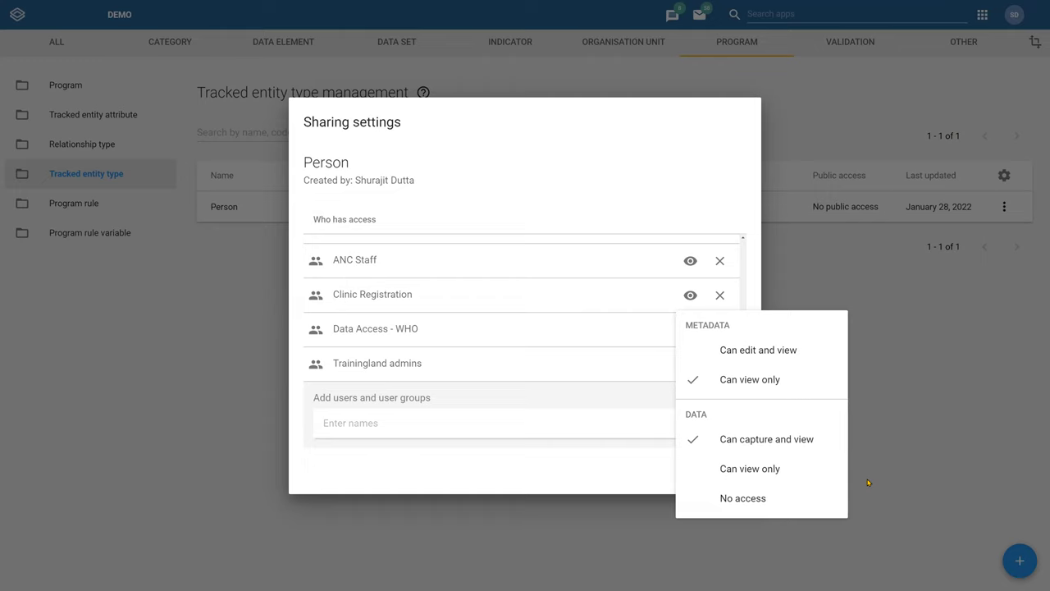
pyautogui.click(578, 469)
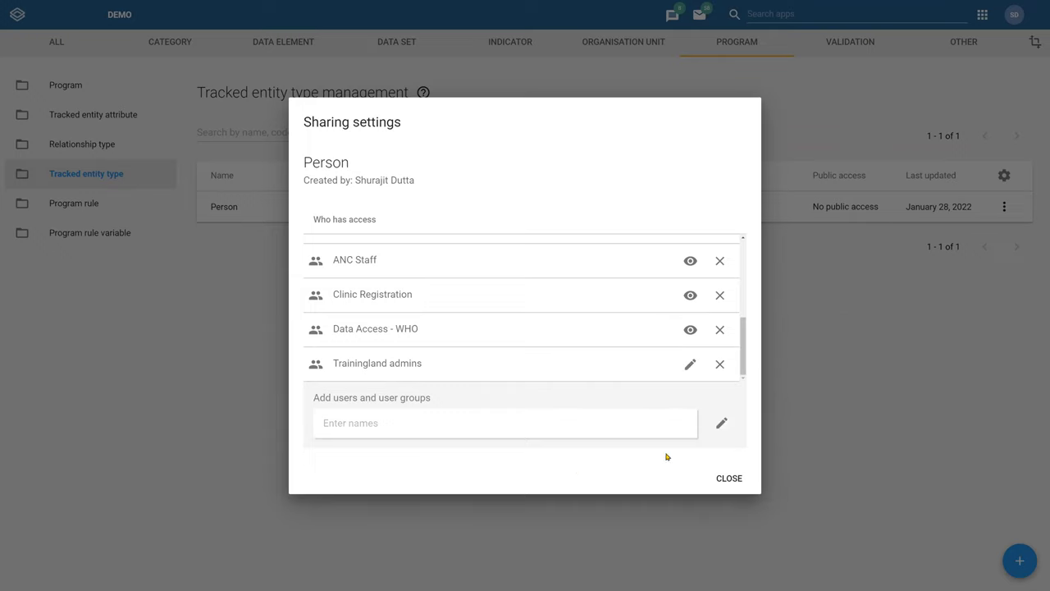
pyautogui.click(736, 481)
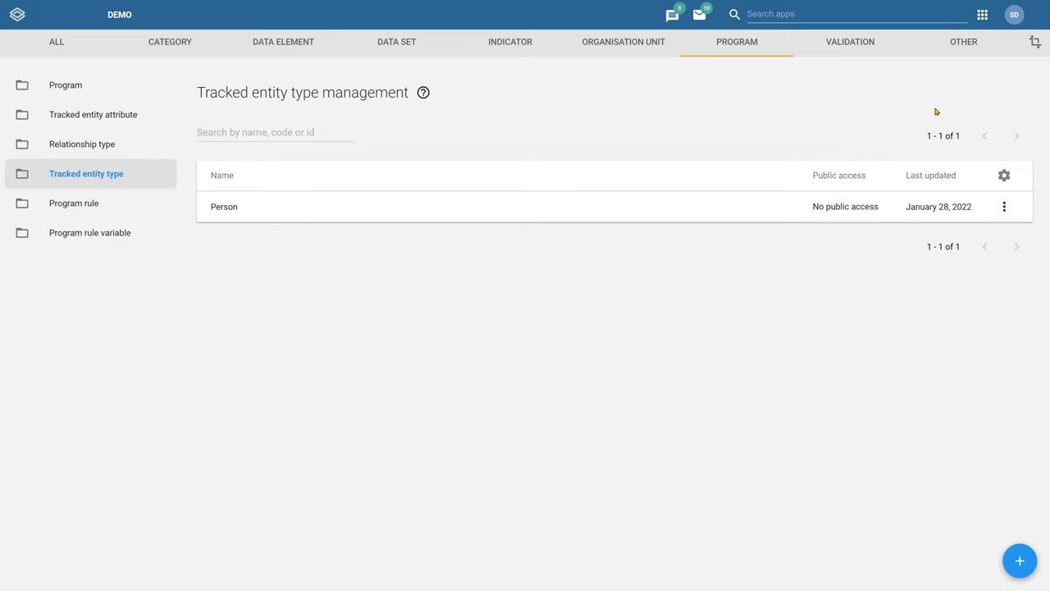
pyautogui.press('F11')
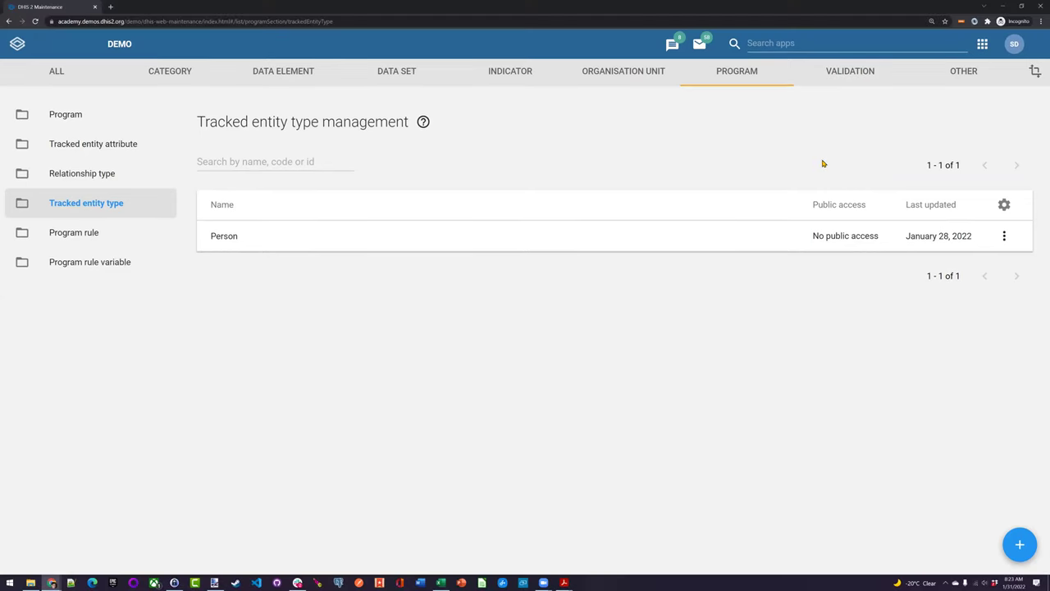
pyautogui.hotkey('alt', 'Tab')
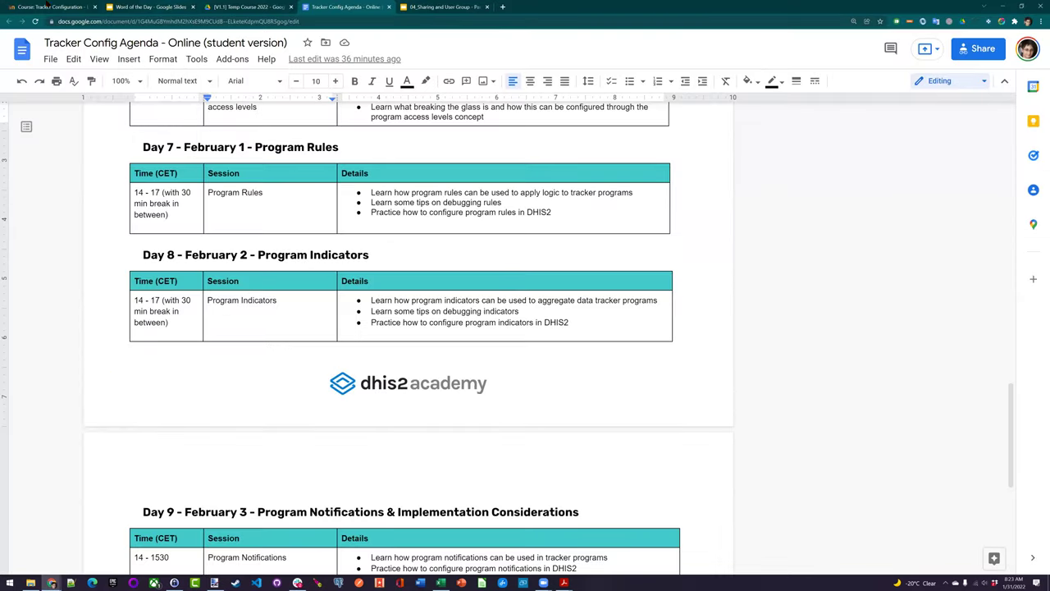
pyautogui.click(112, 8)
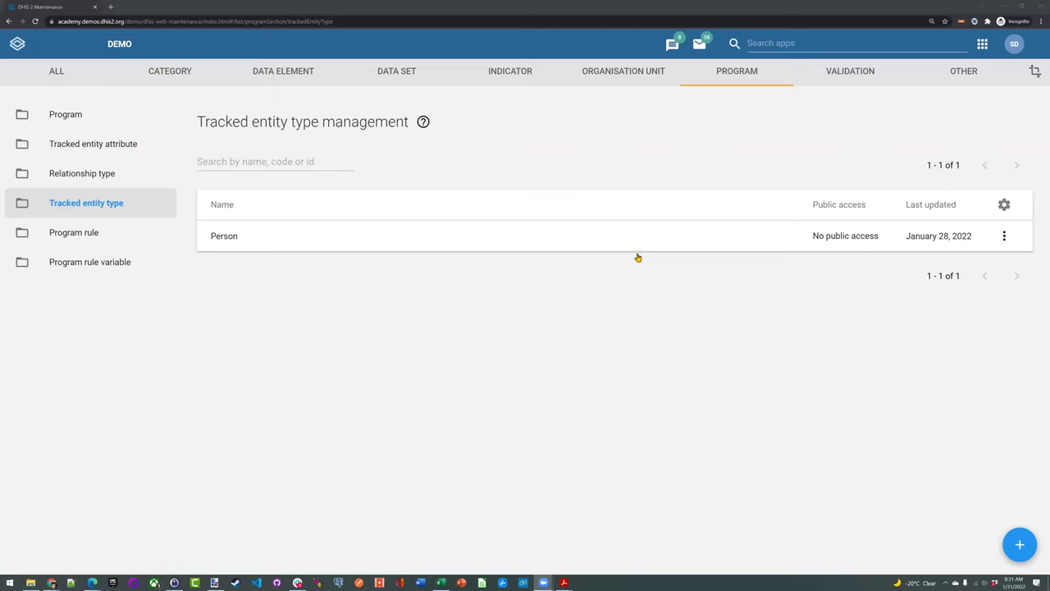
# Reopen the sharing settings of the Person type and check the metadata and data rights of the Clinic Registration group.
pyautogui.click(633, 244)
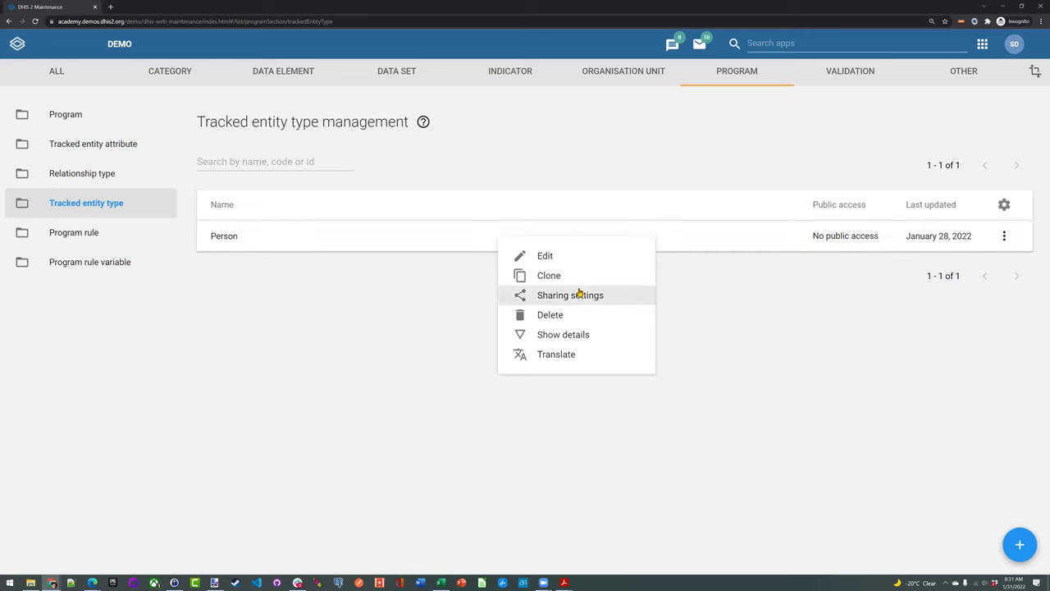
pyautogui.click(579, 295)
pyautogui.scroll(-5, 649, 335)
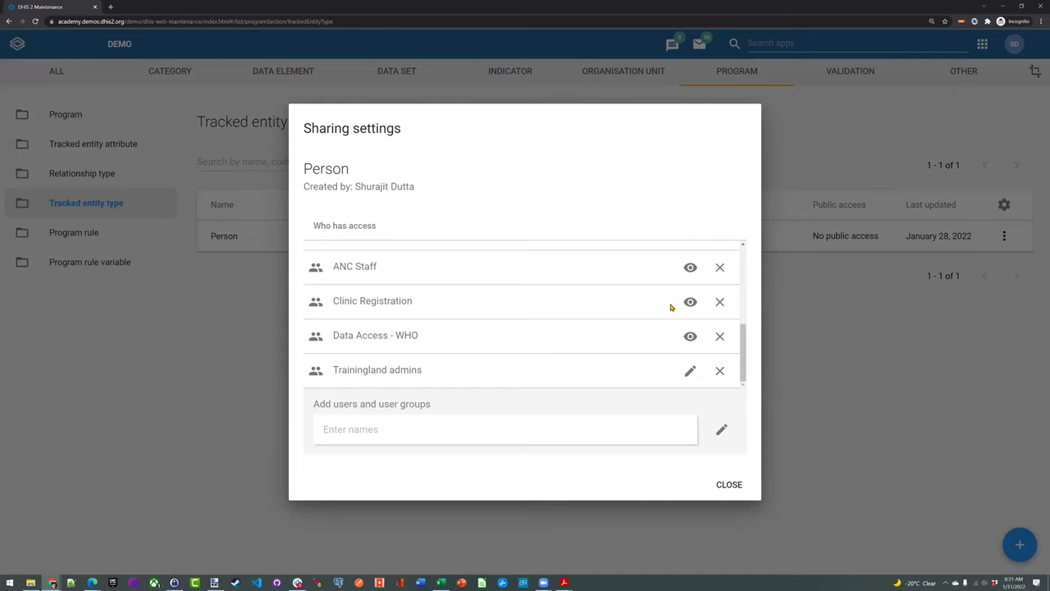
pyautogui.click(690, 301)
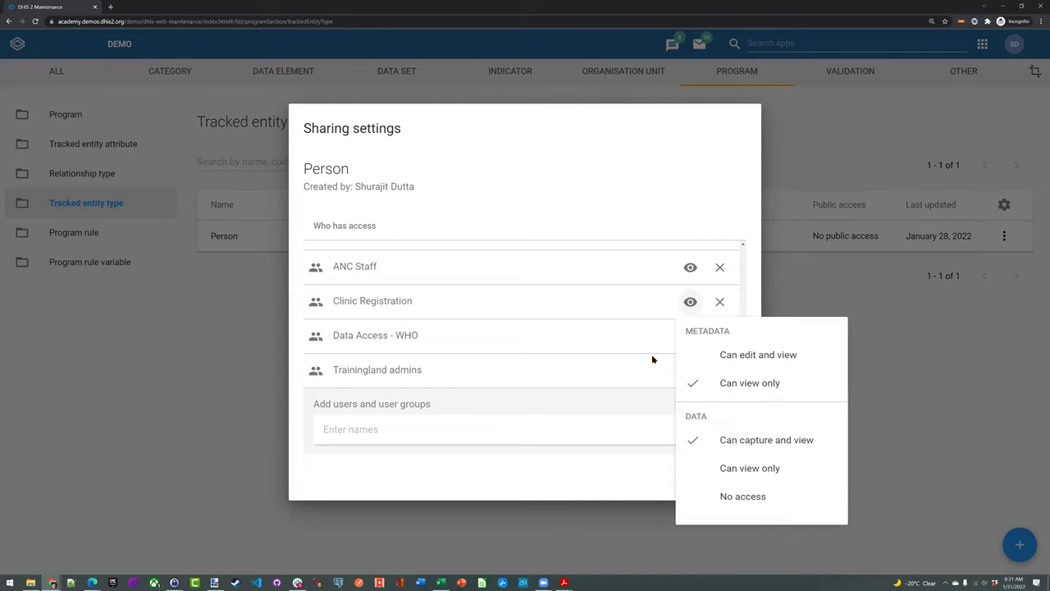
pyautogui.click(636, 417)
# Compare the metadata and data access levels of the ANC Staff, ANC Managers and Clinic Registration groups.
pyautogui.scroll(1, 687, 310)
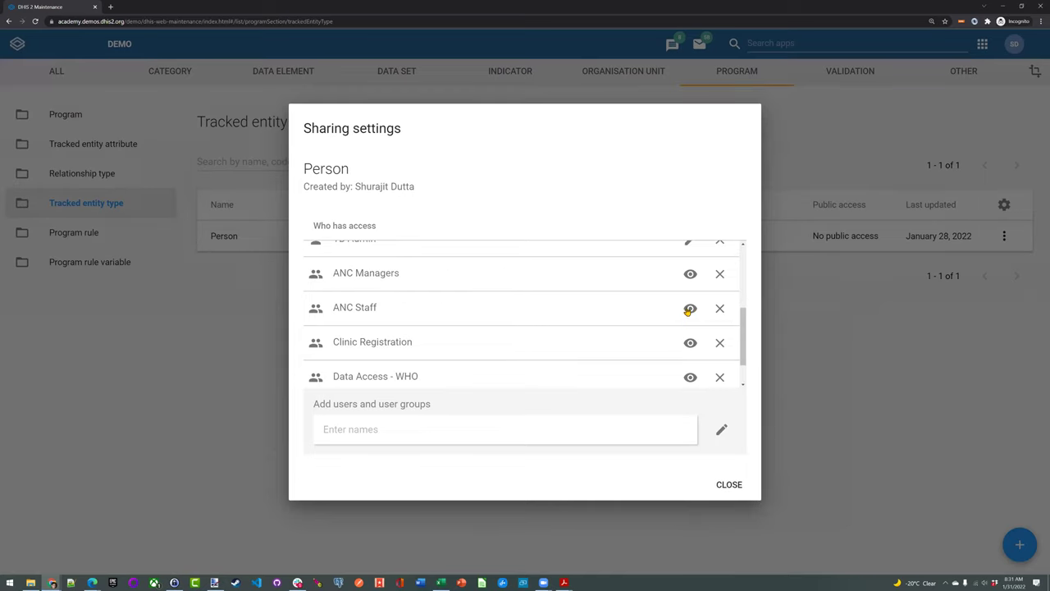
pyautogui.click(689, 310)
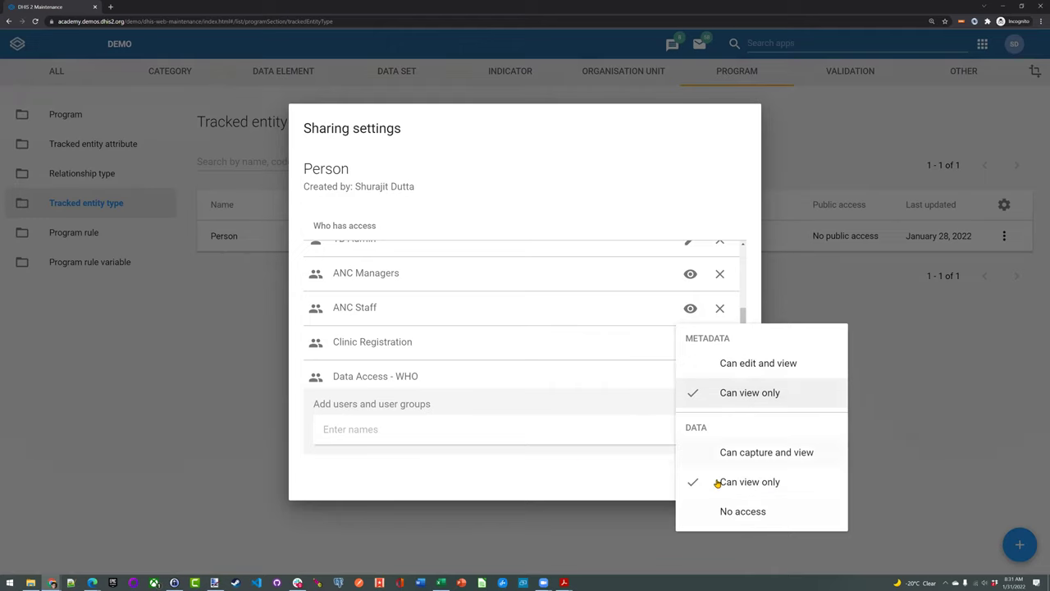
pyautogui.click(653, 324)
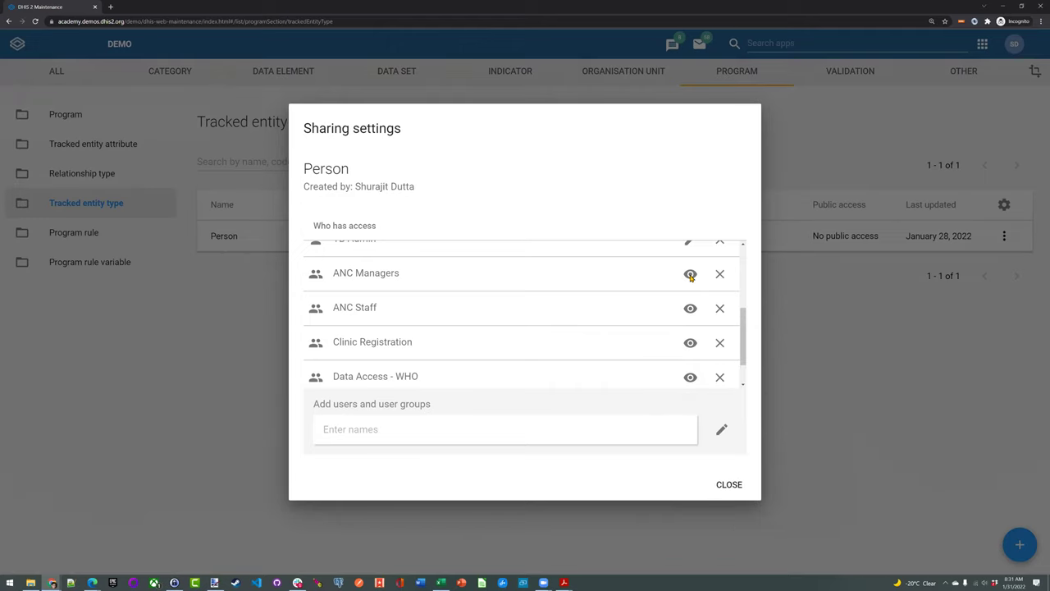
pyautogui.click(690, 275)
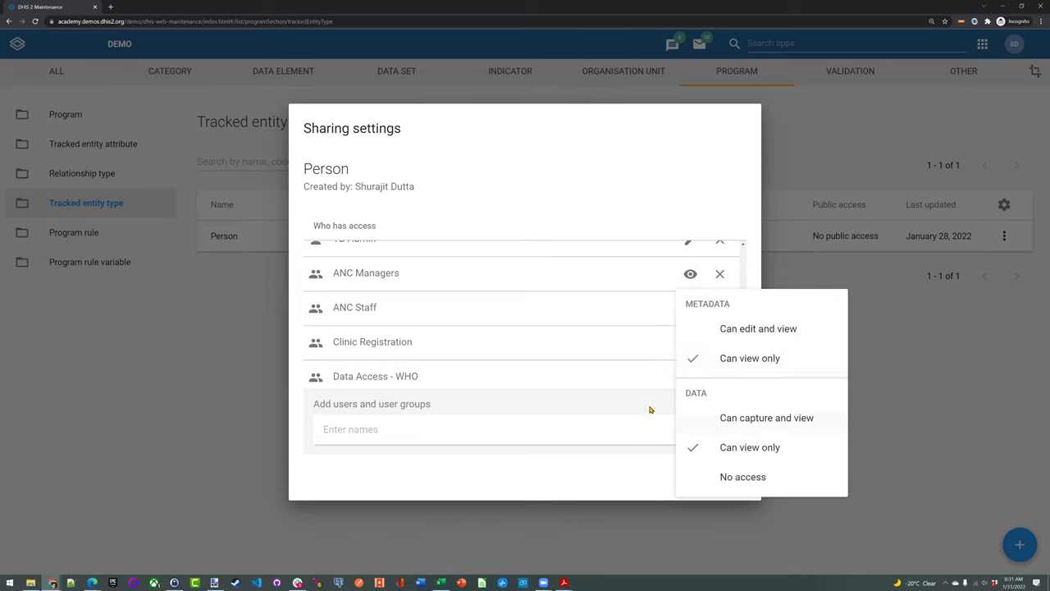
pyautogui.click(693, 351)
pyautogui.click(687, 346)
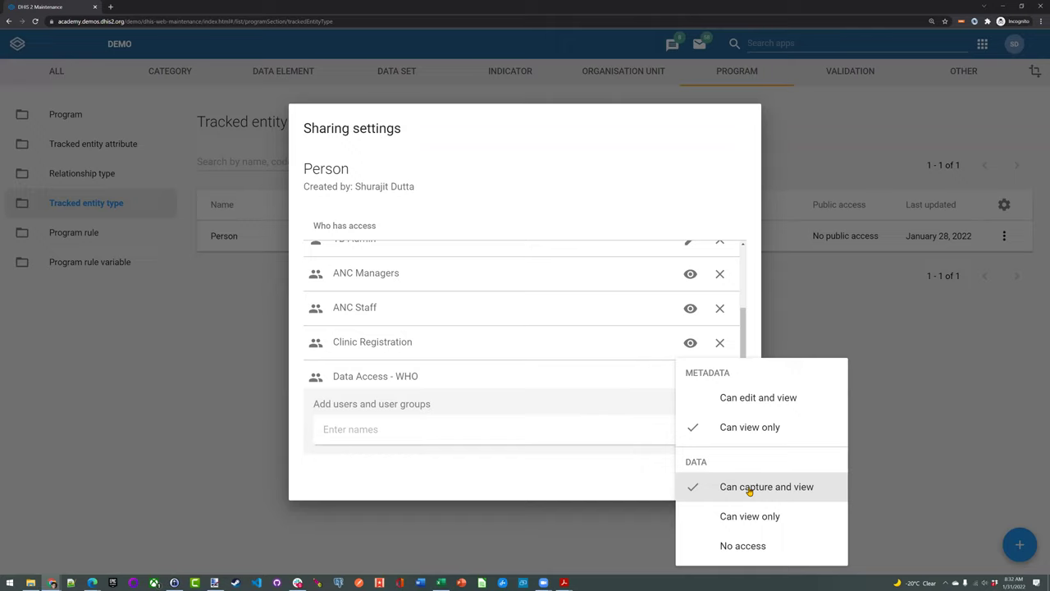
pyautogui.click(627, 489)
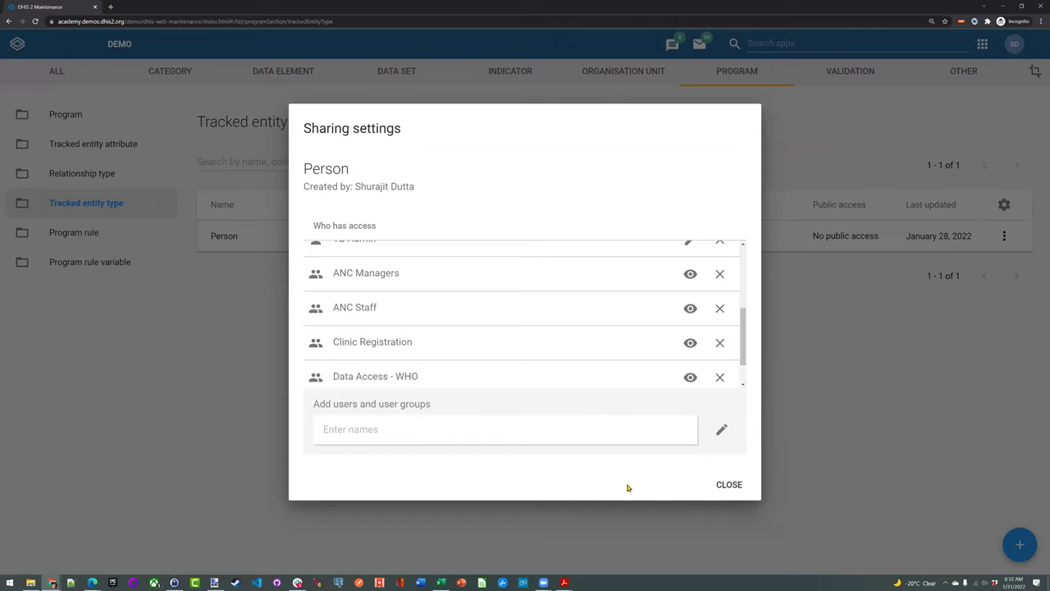
# Switch to the browser session of the Case Registration user, enlarge the page view, and open the Tracker Capture app.
pyautogui.hotkey('alt', 'Tab')
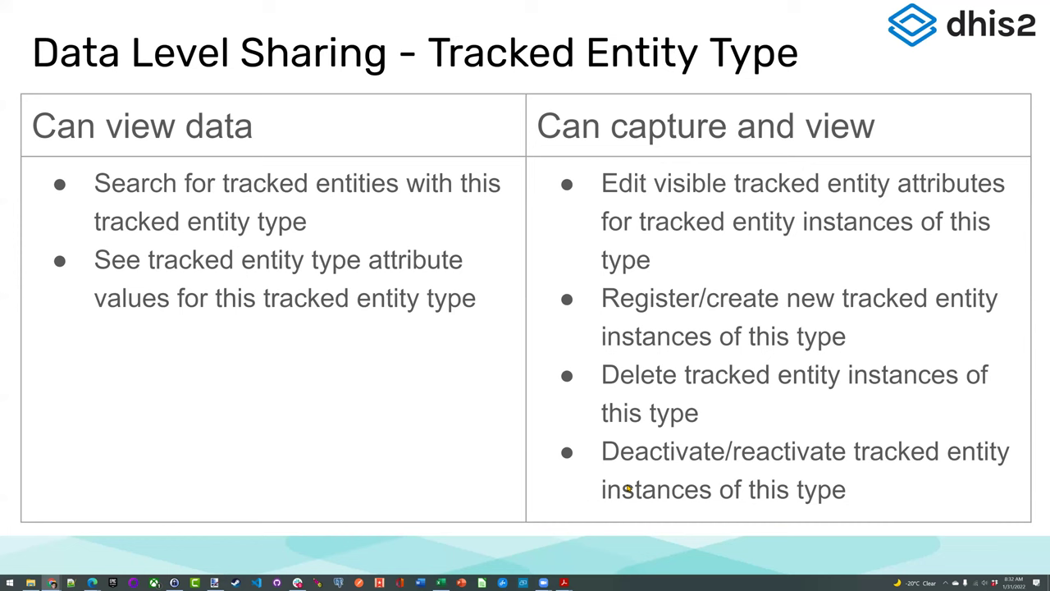
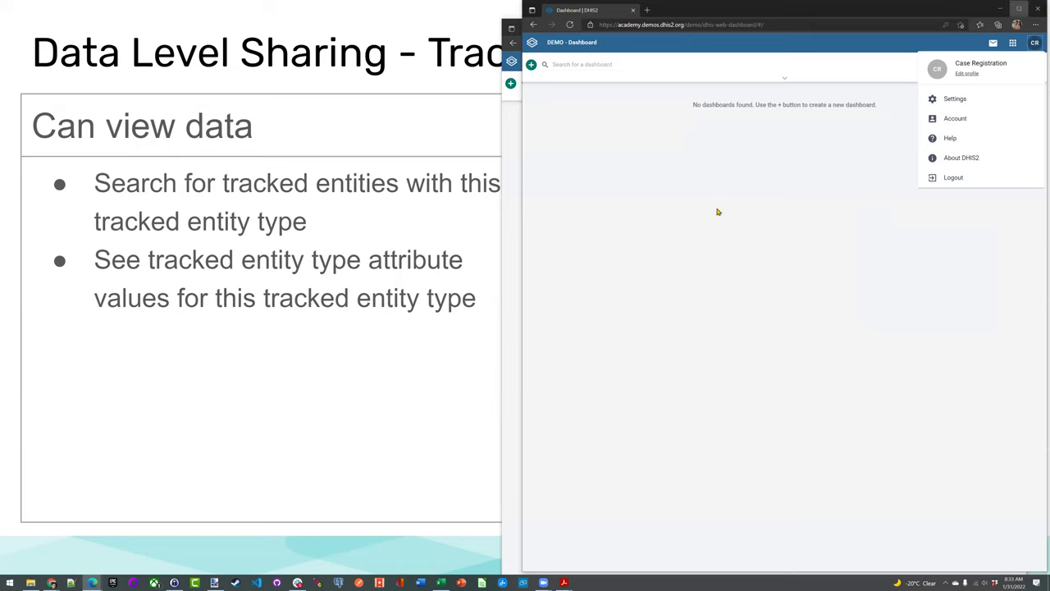
pyautogui.hotkey('ctrl', '+')
pyautogui.hotkey('ctrl', '+')
pyautogui.click(1014, 41)
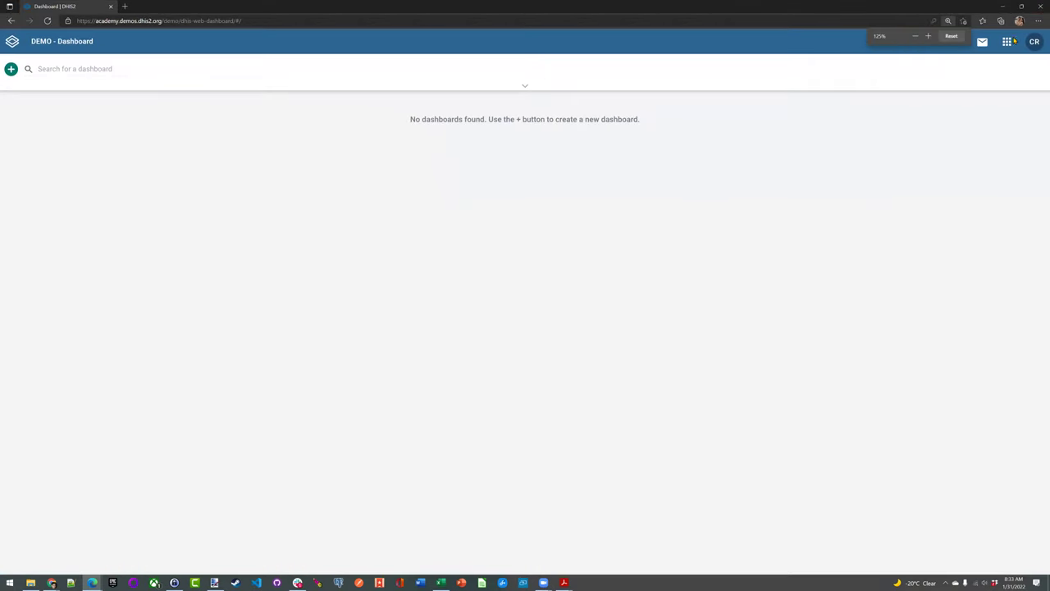
pyautogui.click(1006, 41)
pyautogui.click(738, 123)
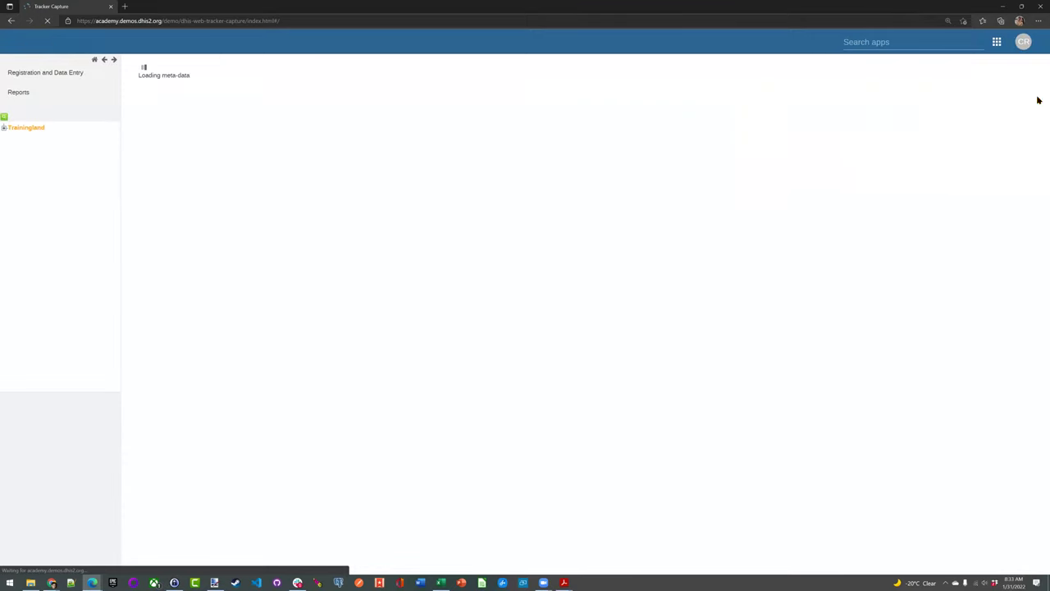
# Arrange the Data Level Sharing - Tracked Entity Type slide and Tracker Capture side by side on the screen.
pyautogui.press('super+Right')
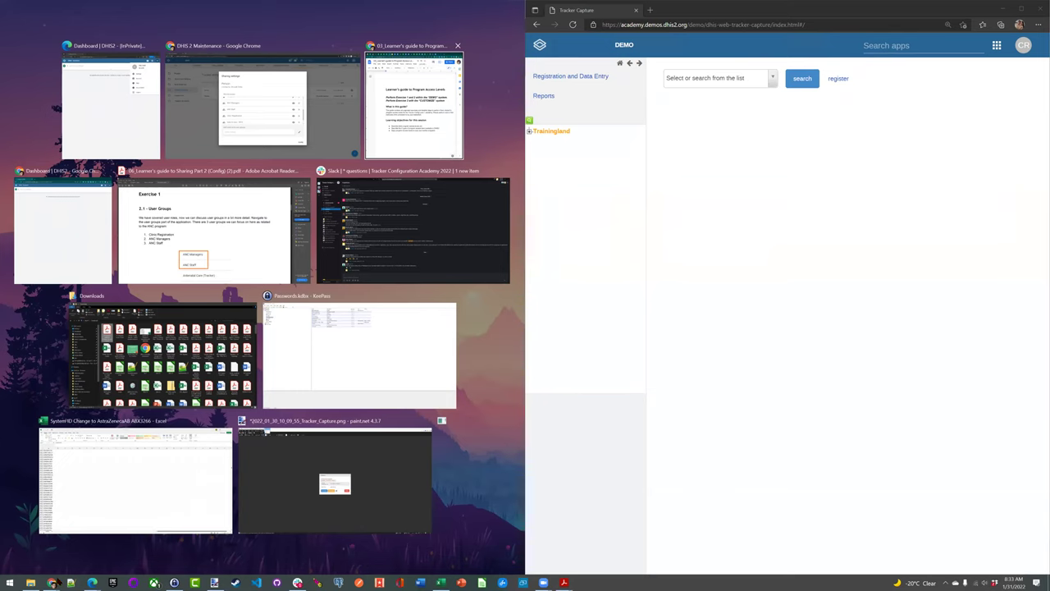
pyautogui.click(236, 235)
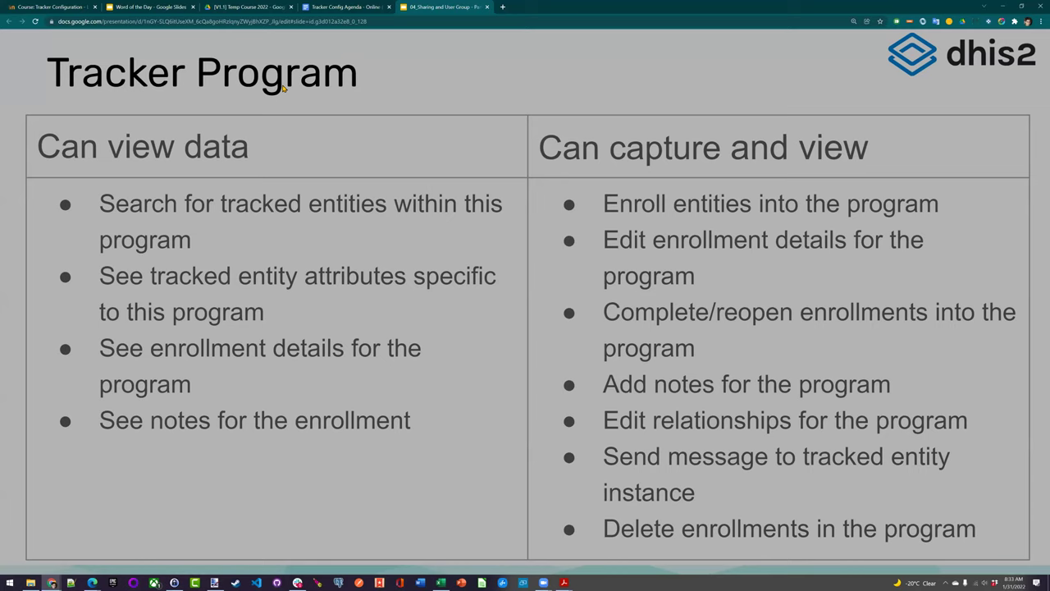
pyautogui.press('Up')
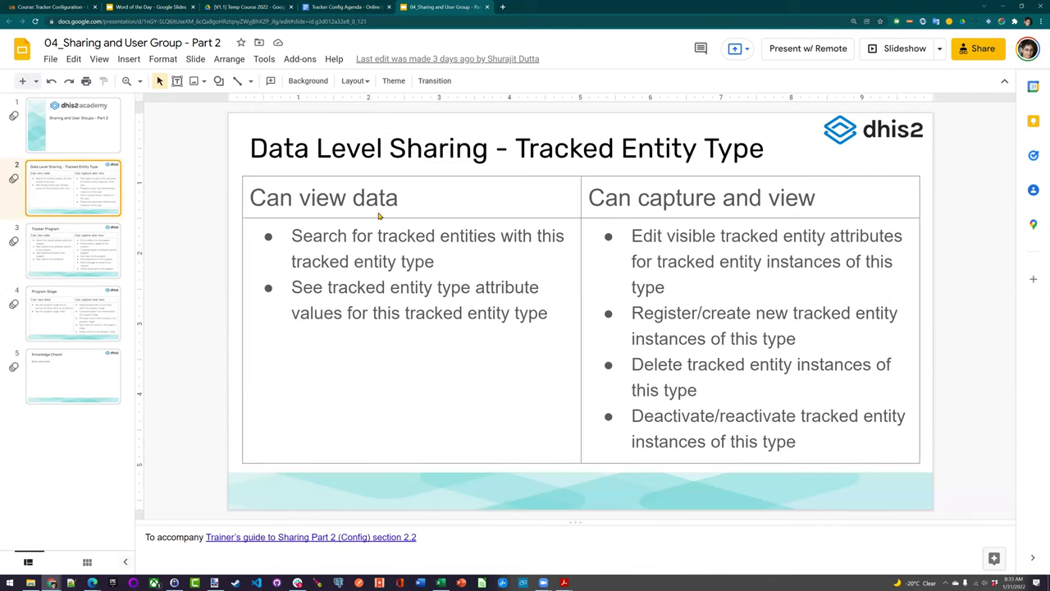
pyautogui.press('super+Left')
pyautogui.click(839, 209)
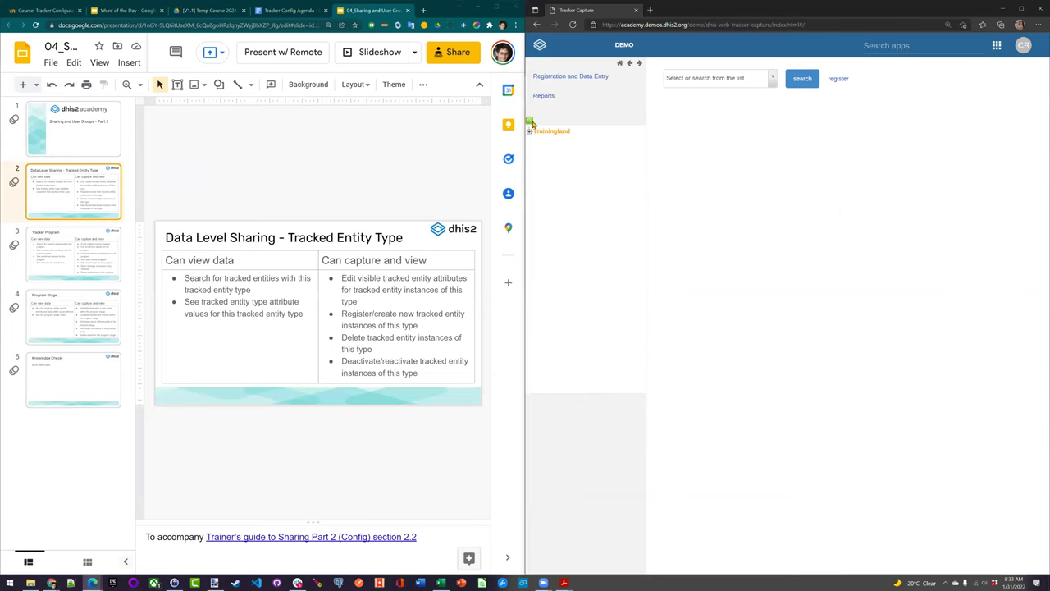
# Expand Trainingland, Animal Region and Bird District, and select Cardinal Hospital Gateway PHC to list its Antenatal Care enrollments.
pyautogui.click(529, 131)
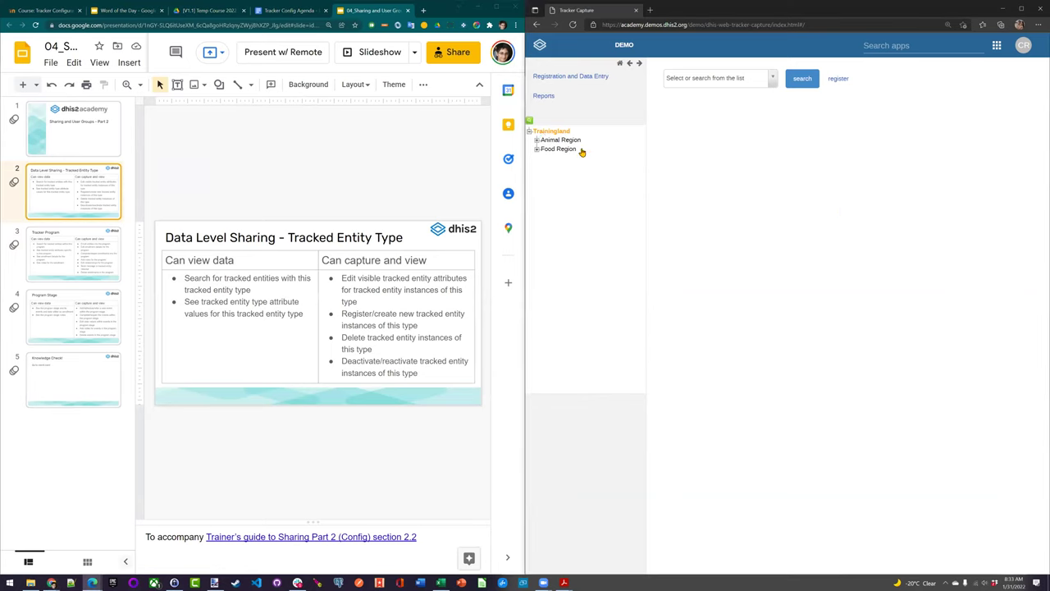
pyautogui.click(537, 140)
pyautogui.click(544, 149)
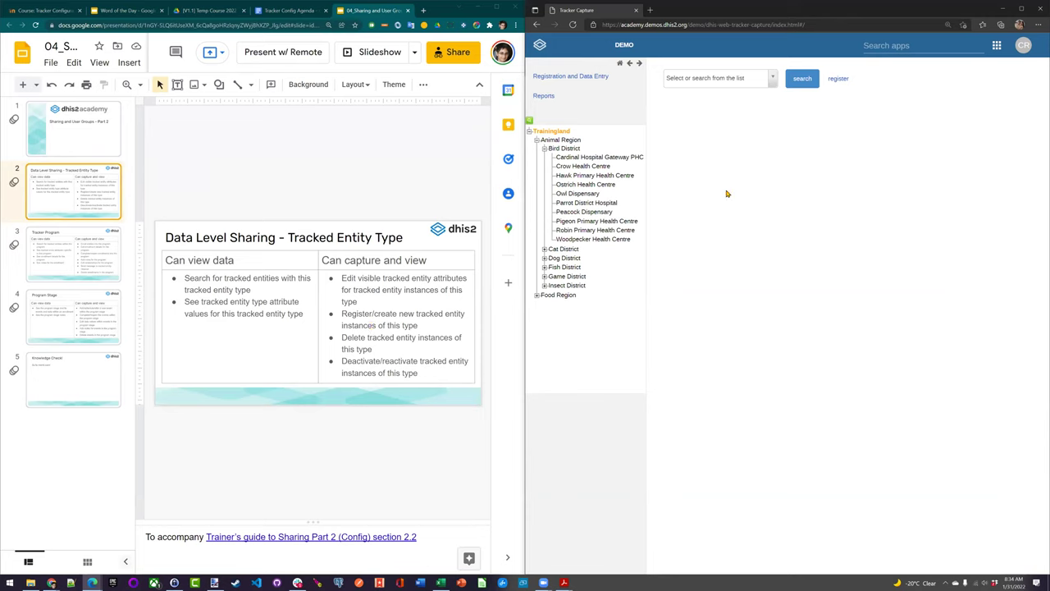
pyautogui.click(588, 158)
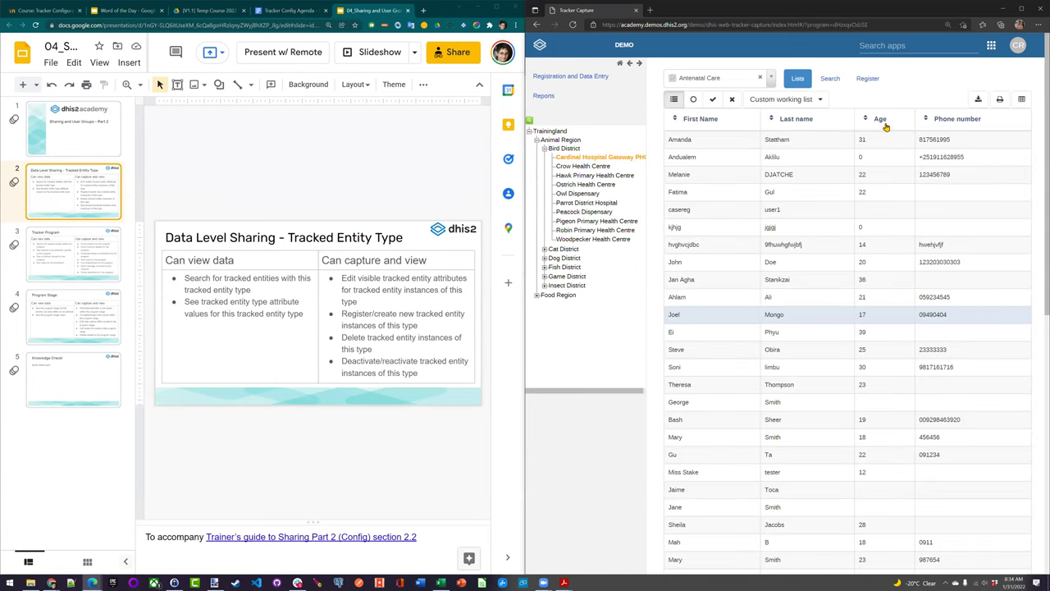
# Highlight the register/create right on the slide, and inspect the first listed person's editable profile, cancelling without changes.
pyautogui.tripleClick(372, 323)
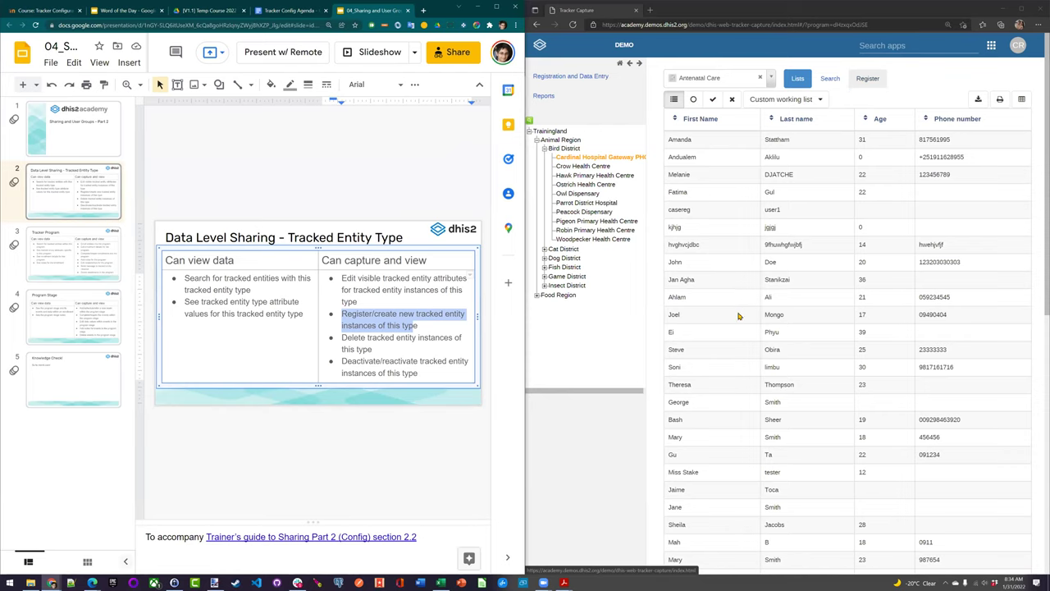
pyautogui.click(805, 150)
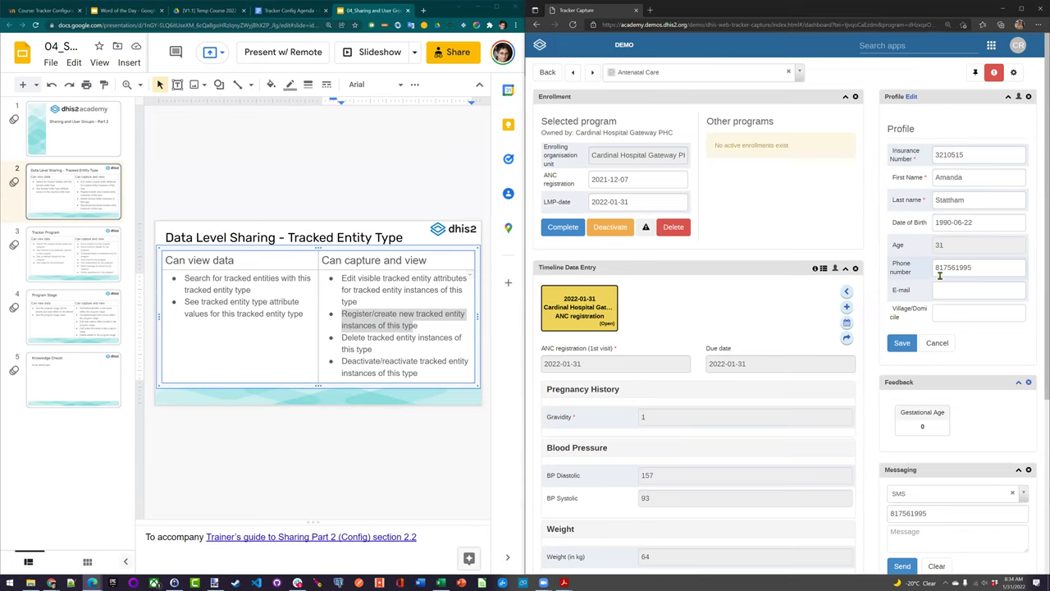
pyautogui.click(927, 344)
# Highlight the deactivate/reactivate right on the slide, and look at the record's Deactivate Person and Delete Person options without applying either.
pyautogui.click(401, 314)
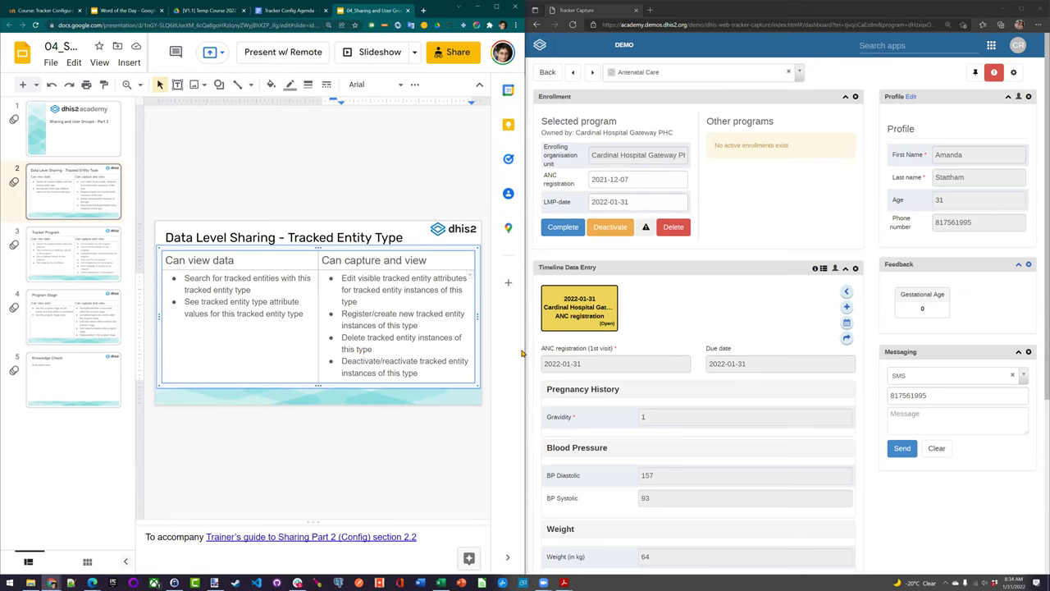
pyautogui.moveTo(416, 373); pyautogui.dragTo(376, 362)
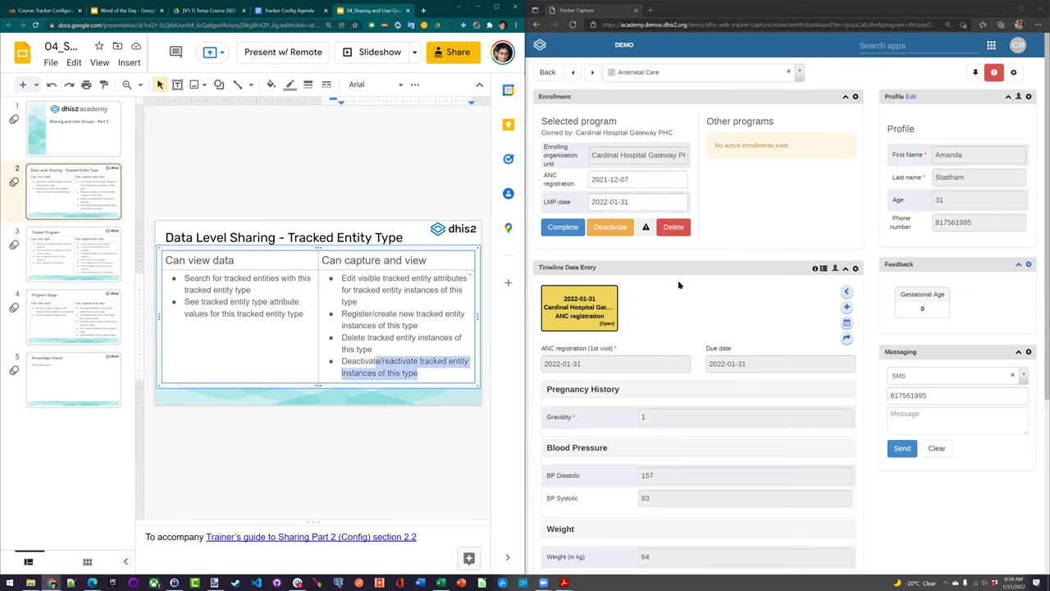
pyautogui.click(681, 285)
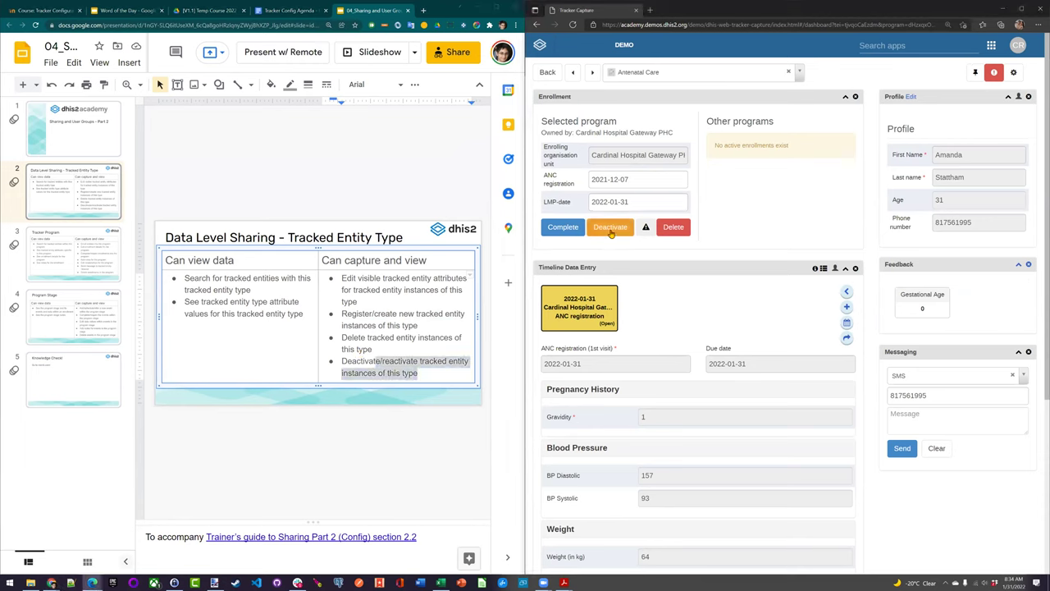
pyautogui.click(994, 74)
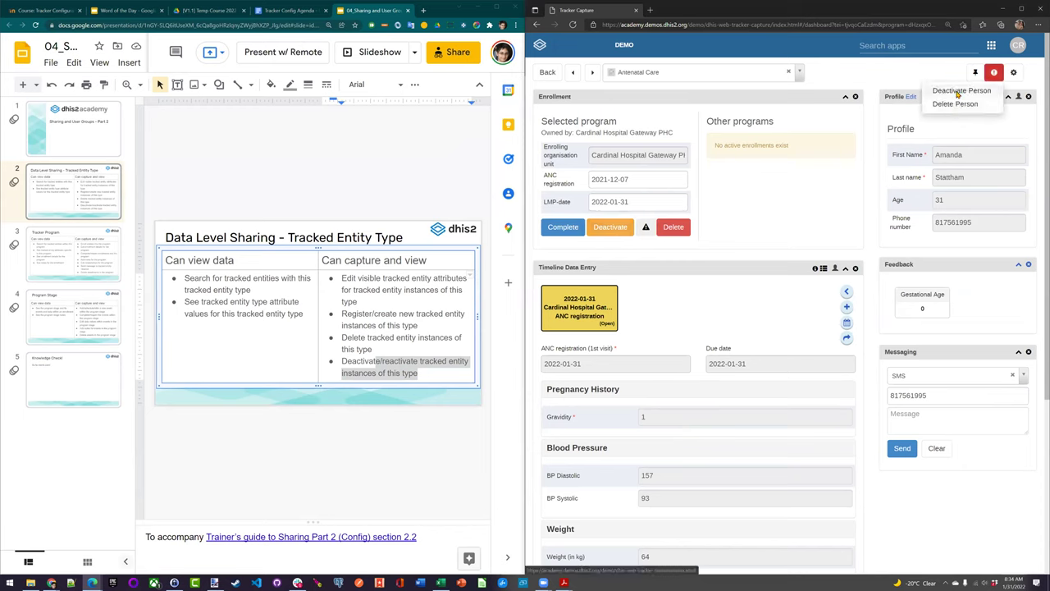
pyautogui.click(1002, 111)
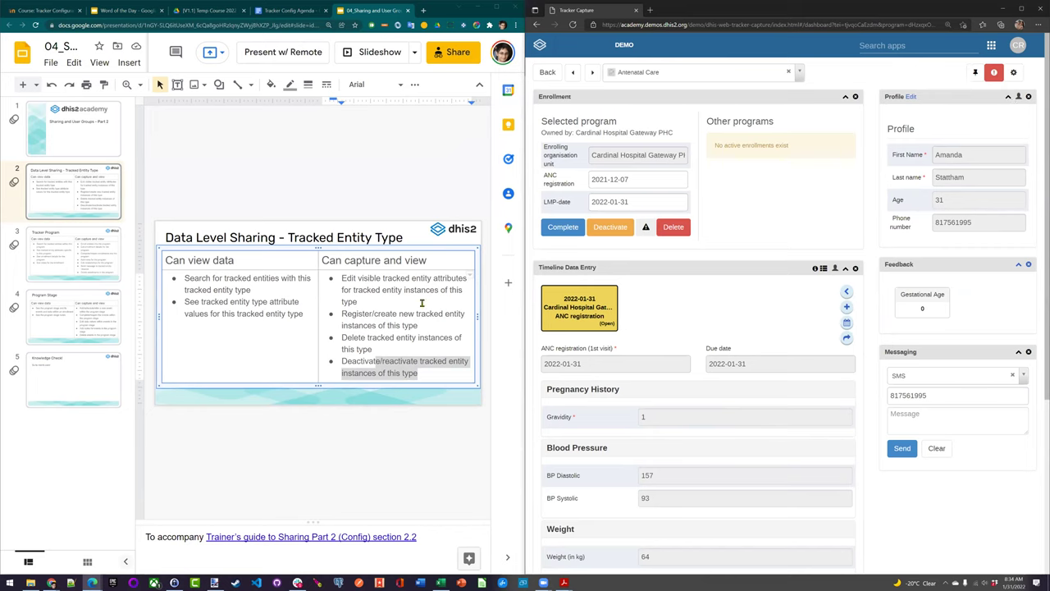
pyautogui.click(386, 345)
pyautogui.click(459, 351)
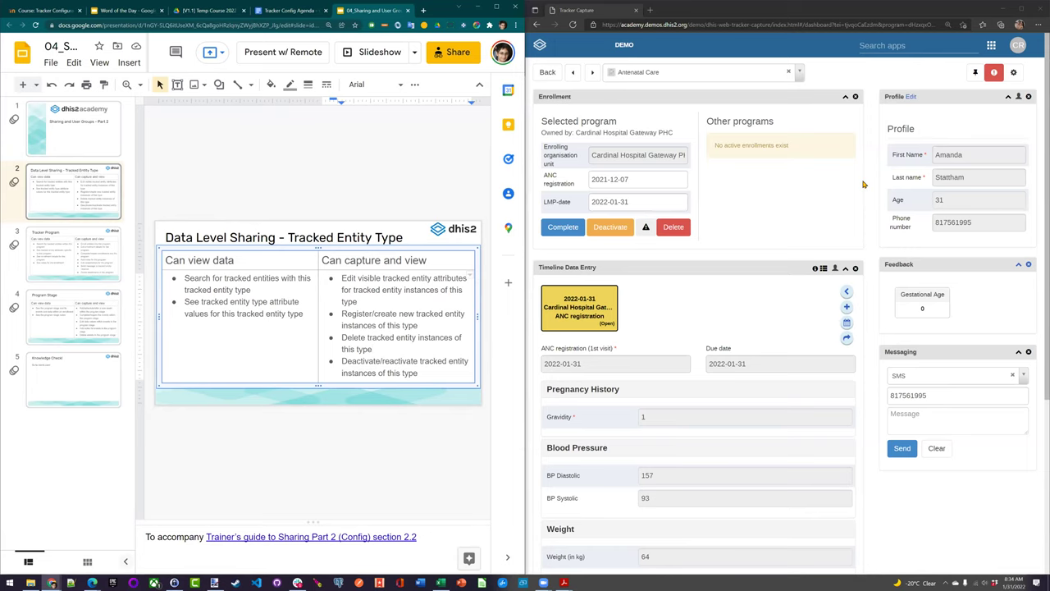
# Switch to the ANC Staff user's browser session, place it beside the slide, and open the Tracker Capture app.
pyautogui.hotkey('alt', 'Tab')
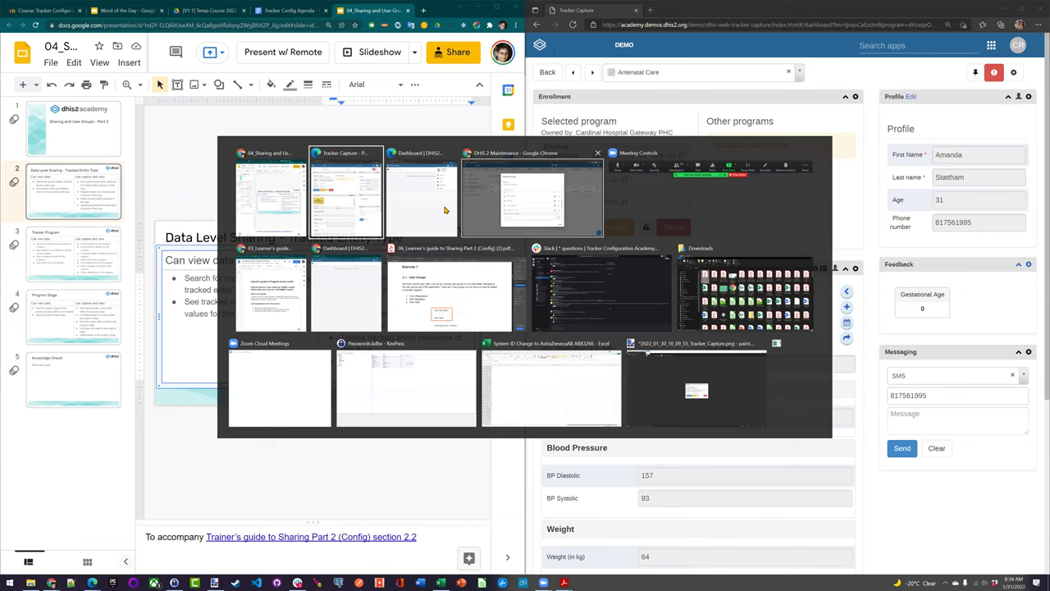
pyautogui.click(444, 210)
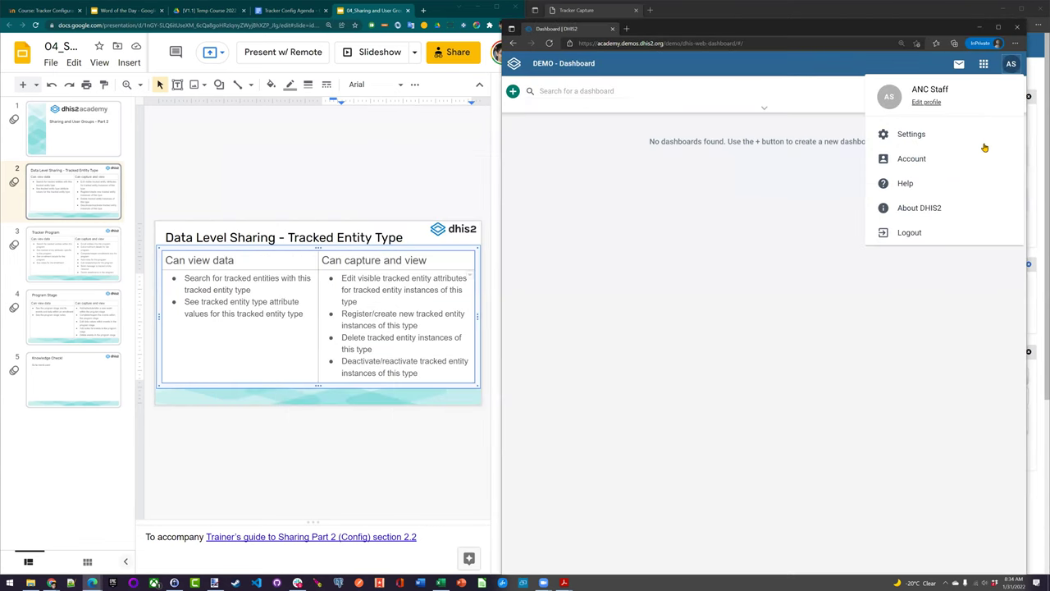
pyautogui.press('super+Right')
pyautogui.click(999, 46)
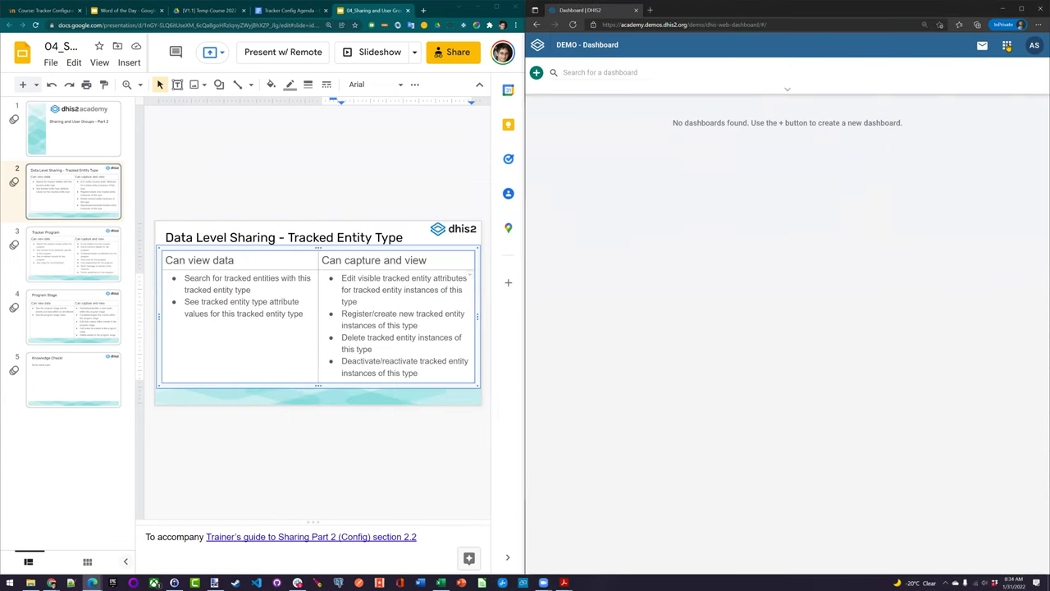
pyautogui.click(1007, 46)
pyautogui.click(890, 164)
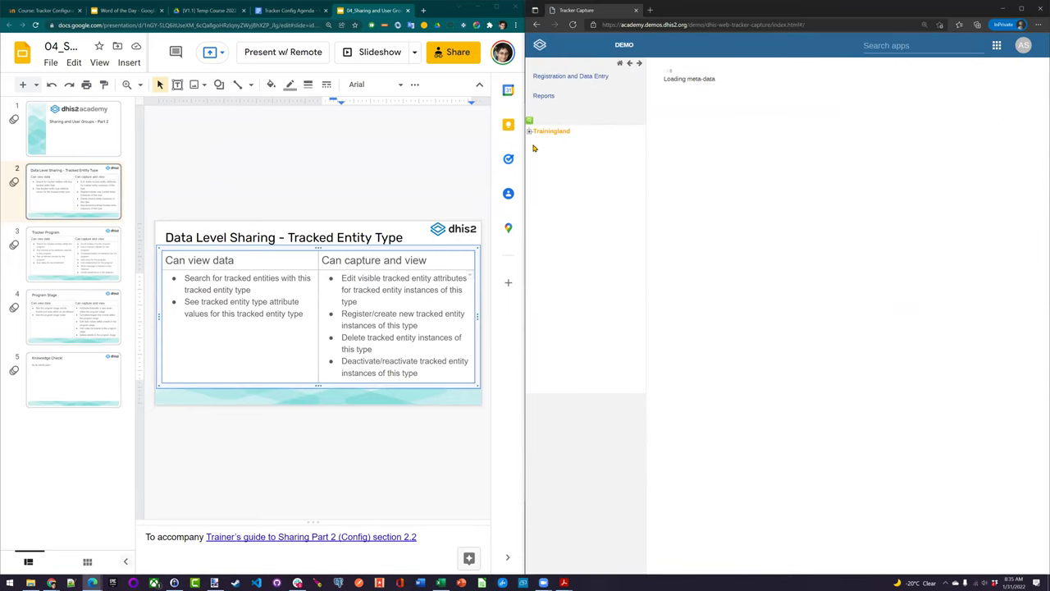
# Select Crow Health Centre in Bird District of Animal Region, and open the fourth listed person's Antenatal Care record.
pyautogui.click(530, 131)
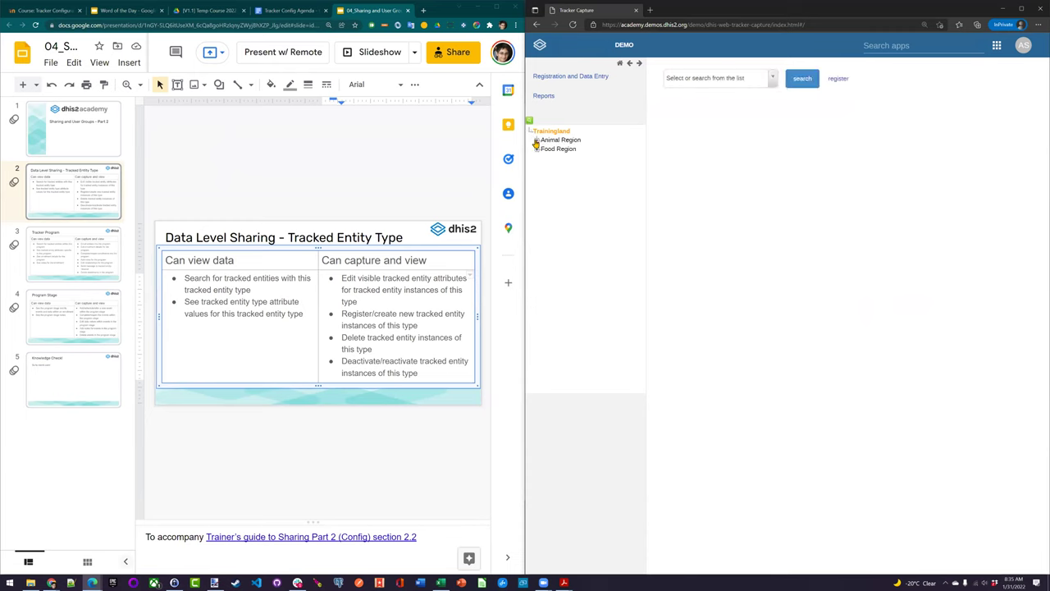
pyautogui.click(537, 139)
pyautogui.click(562, 167)
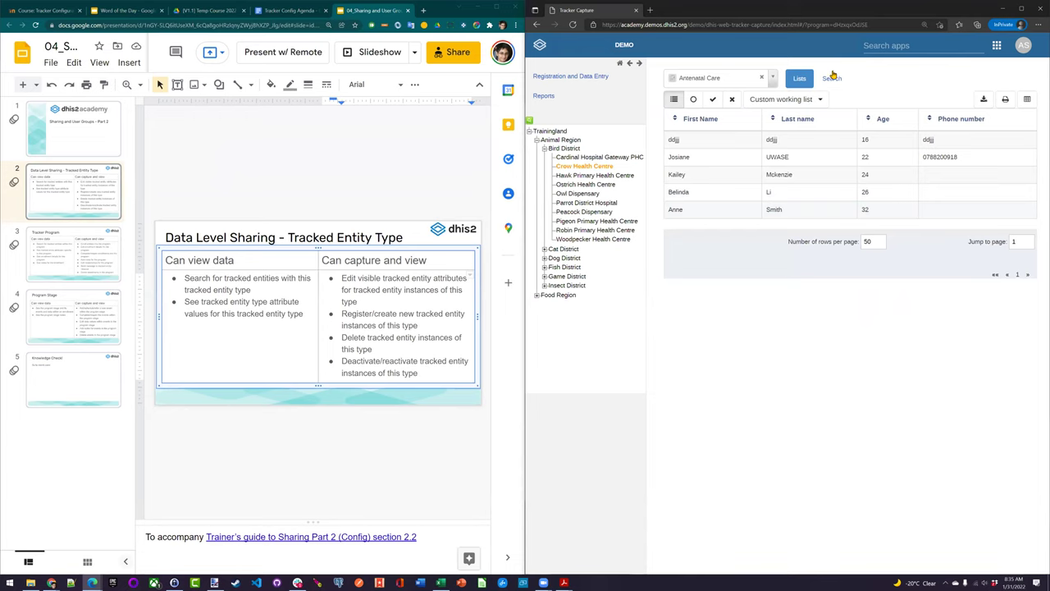
pyautogui.click(703, 193)
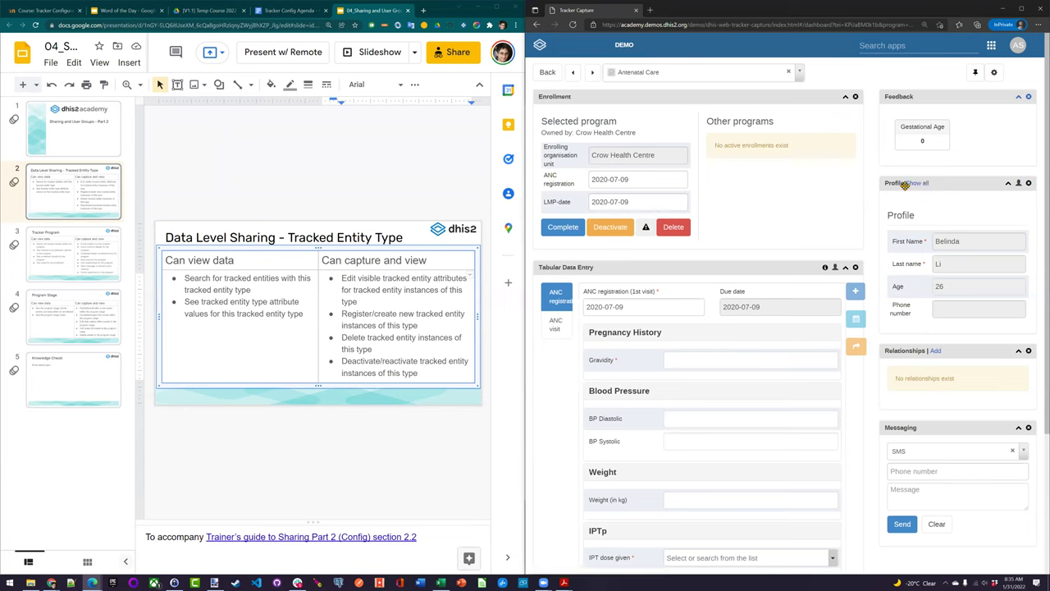
# Check the person's profile in the ANC Staff session, then switch to the slides and present the Tracker Program slide full screen.
pyautogui.click(911, 184)
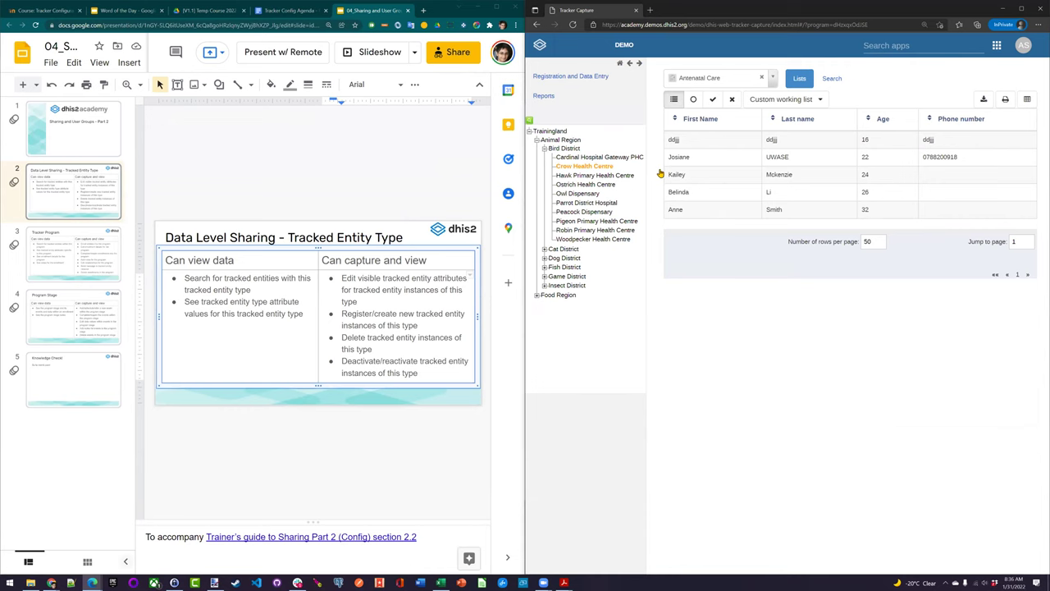
pyautogui.hotkey('alt', 'Tab')
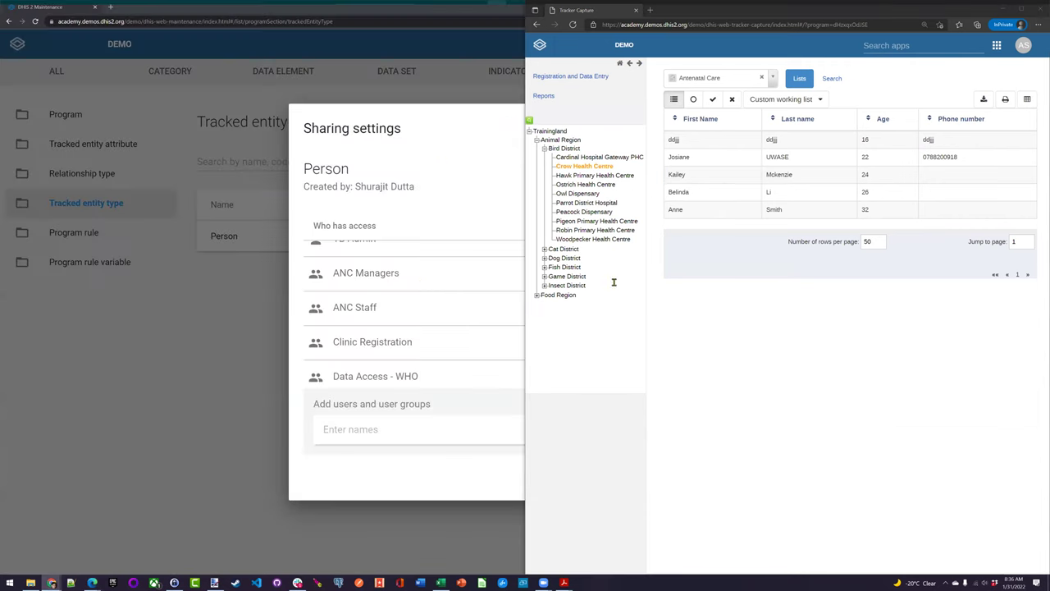
pyautogui.hotkey('alt', 'Tab')
pyautogui.press('Down')
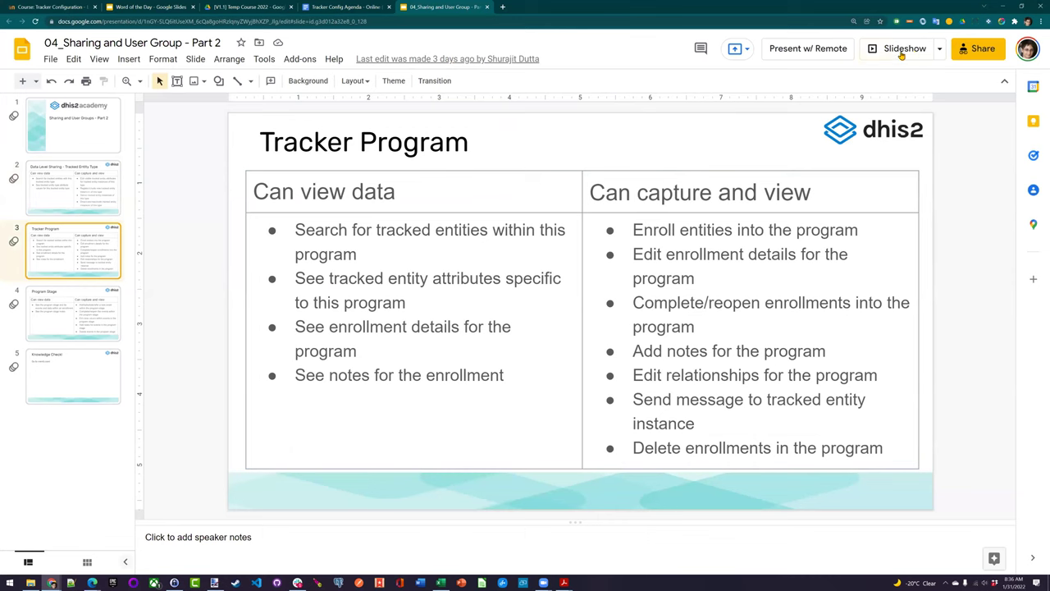
pyautogui.click(905, 51)
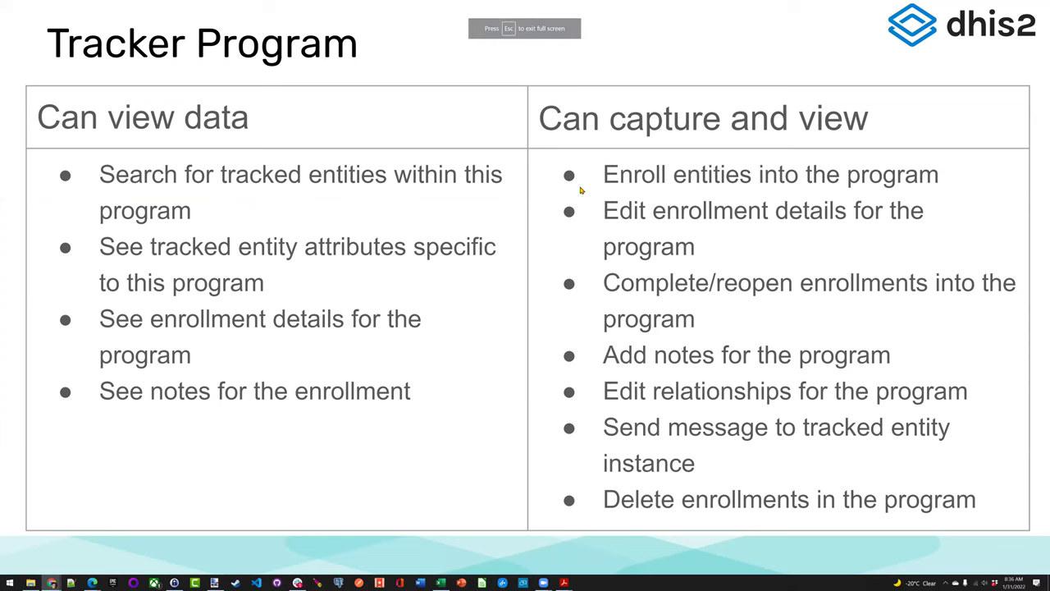
# Switch to DHIS2 Maintenance, apply the Person sharing settings, and open the Access section of the Antenatal Care program.
pyautogui.hotkey('alt', 'Tab')
pyautogui.hotkey('alt', 'Tab')
pyautogui.hotkey('alt', 'Tab')
pyautogui.click(729, 483)
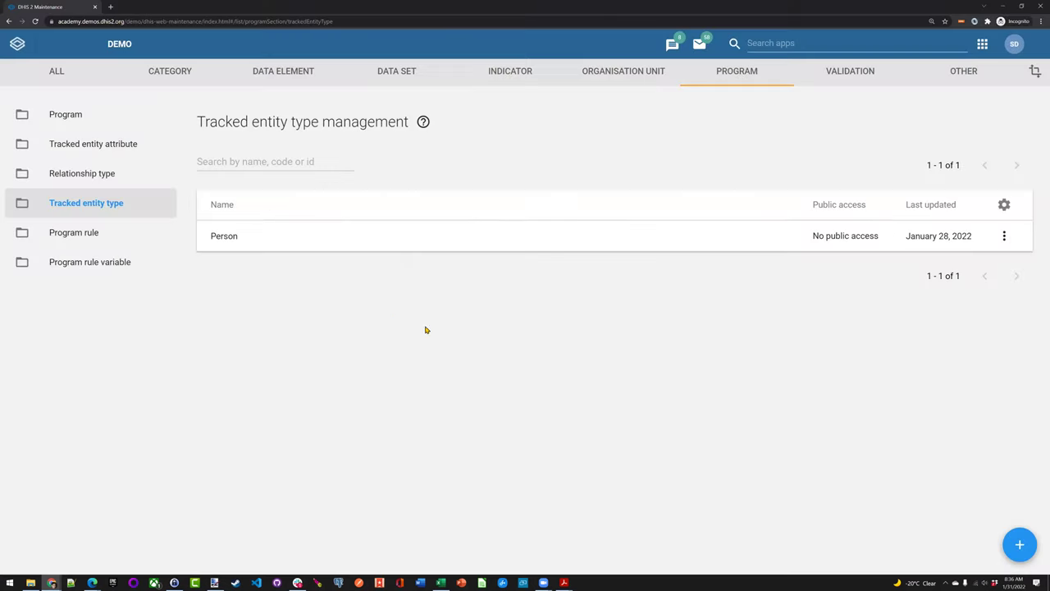
pyautogui.click(64, 119)
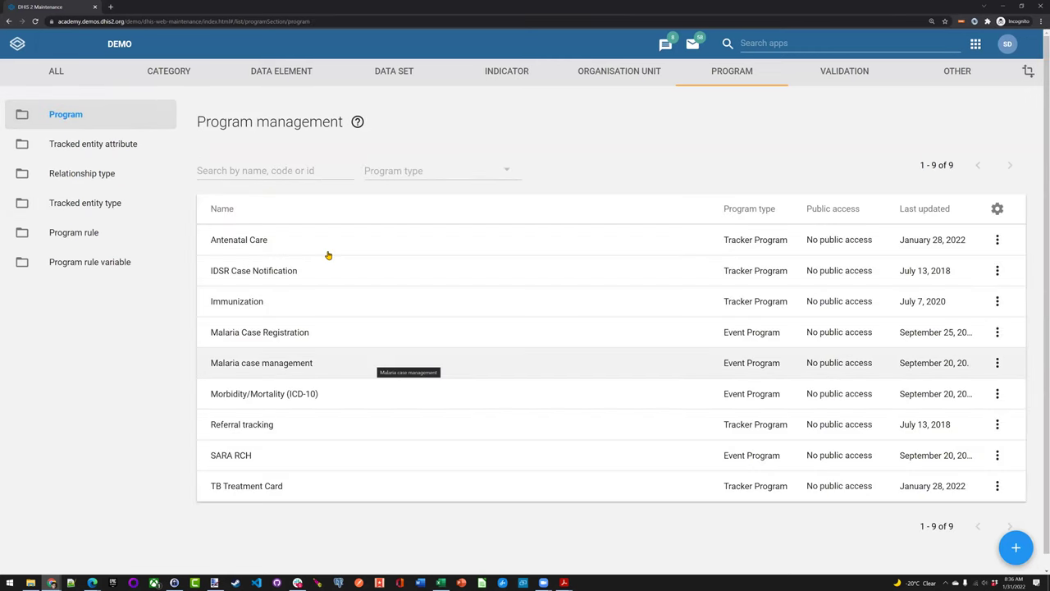
pyautogui.doubleClick(328, 254)
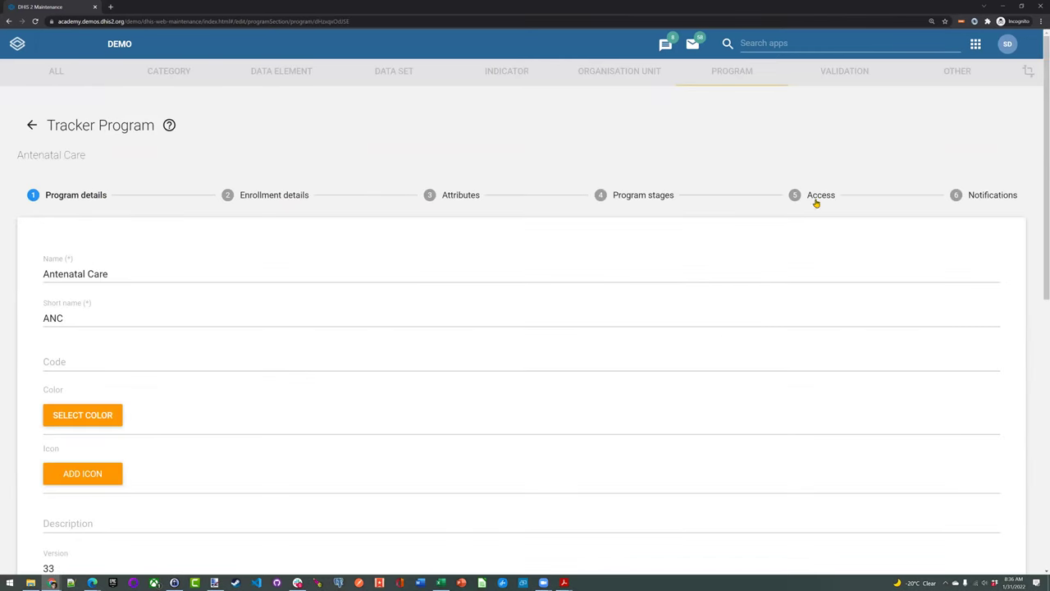
pyautogui.click(814, 200)
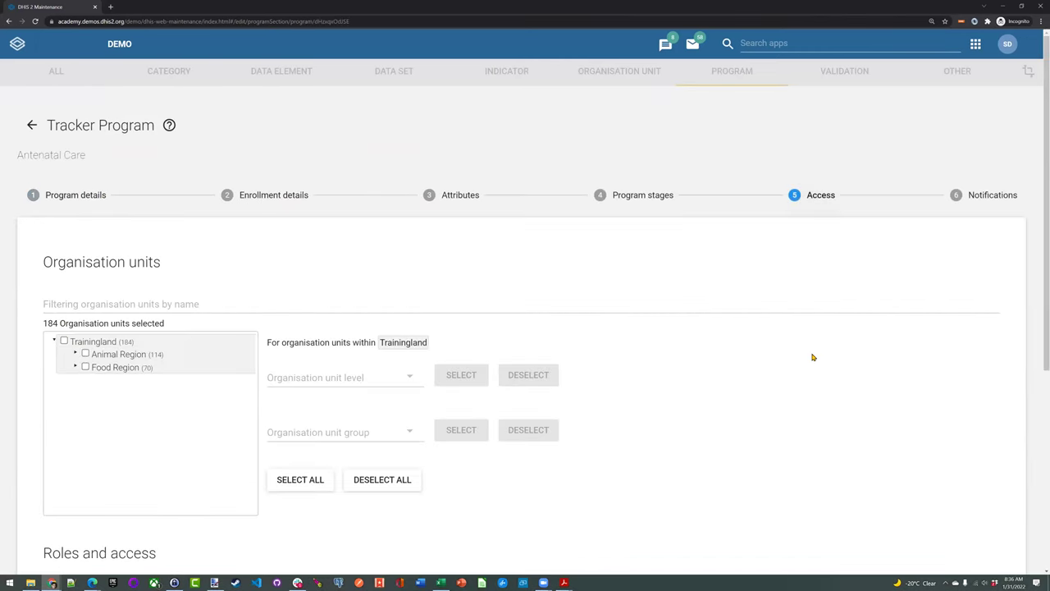
# Open Antenatal Care's sharing settings under Roles and access, and examine the data rights of Clinic Registration, ANC Staff and ANC Managers.
pyautogui.scroll(-4, 745, 289)
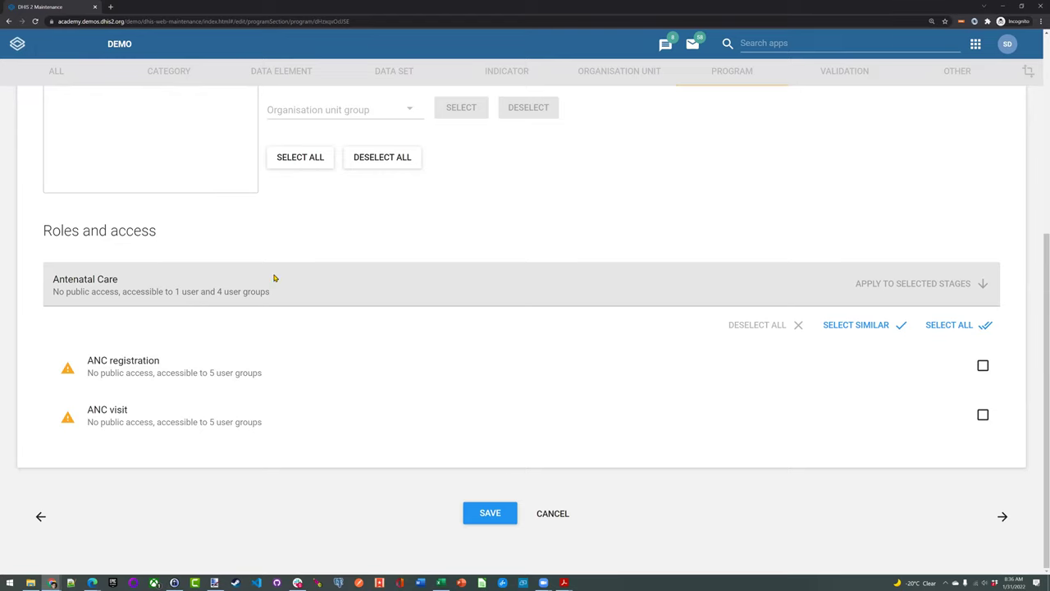
pyautogui.click(274, 279)
pyautogui.scroll(-3, 687, 302)
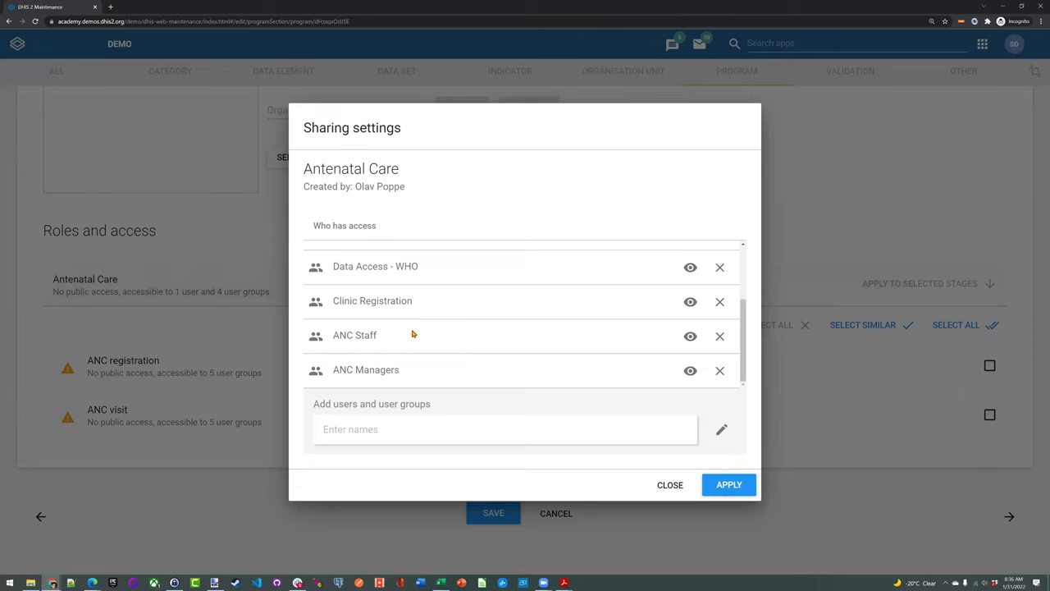
pyautogui.click(690, 302)
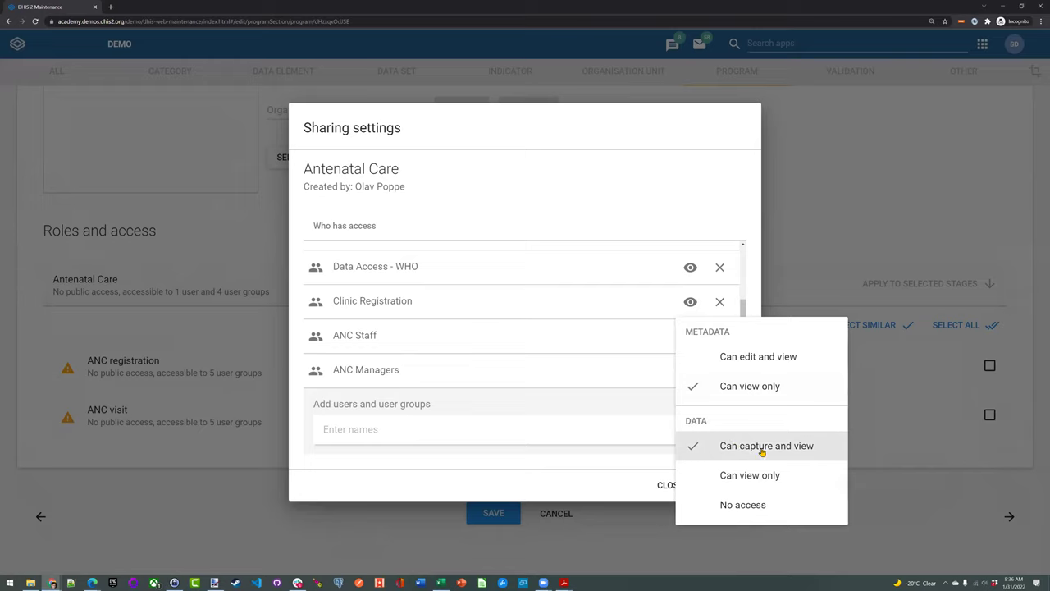
pyautogui.click(665, 361)
pyautogui.click(677, 313)
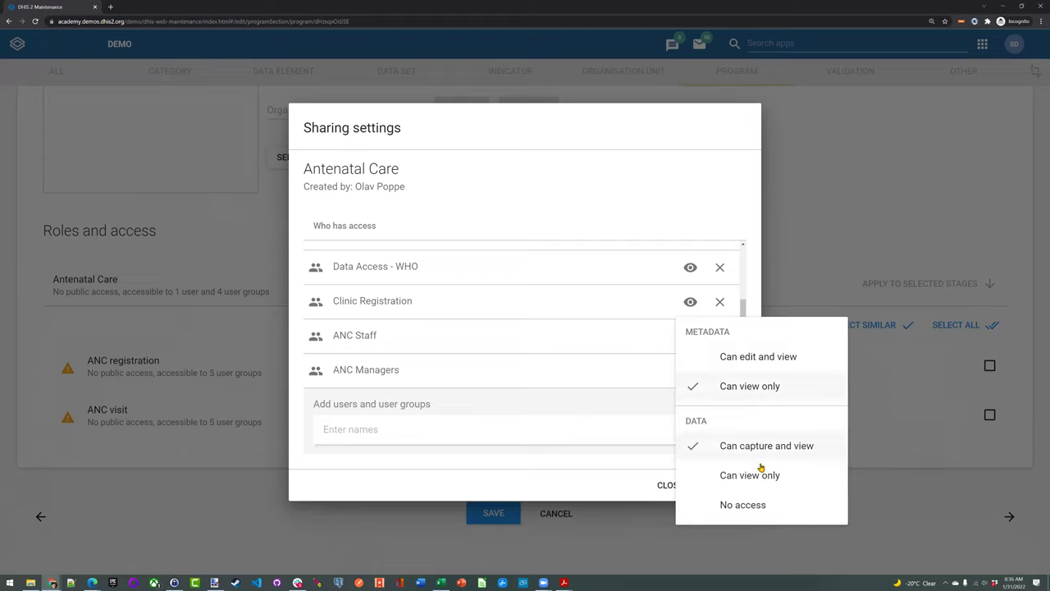
pyautogui.click(637, 364)
pyautogui.click(688, 335)
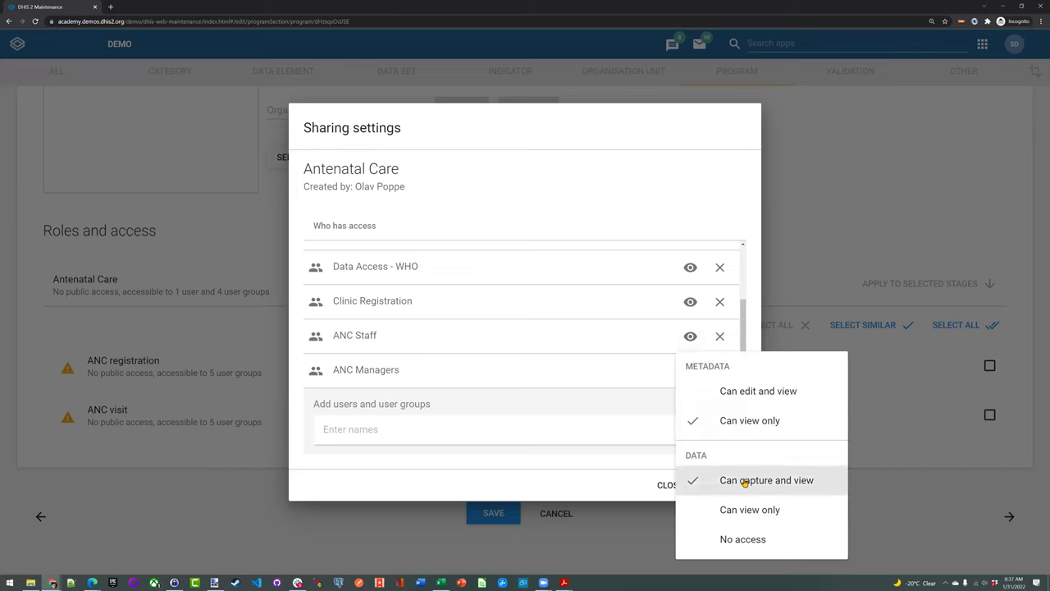
pyautogui.click(609, 441)
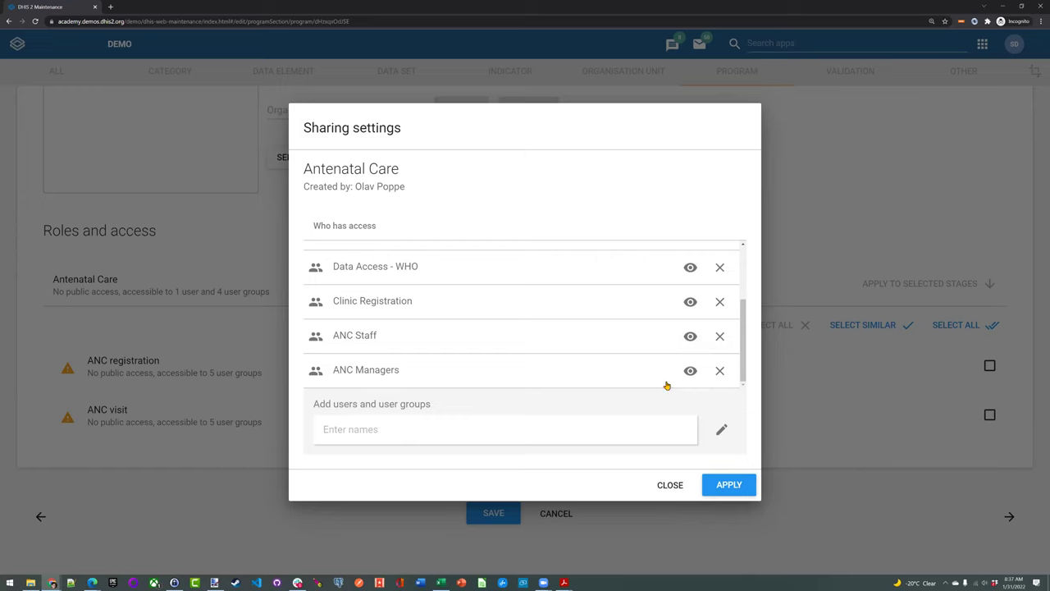
pyautogui.click(690, 370)
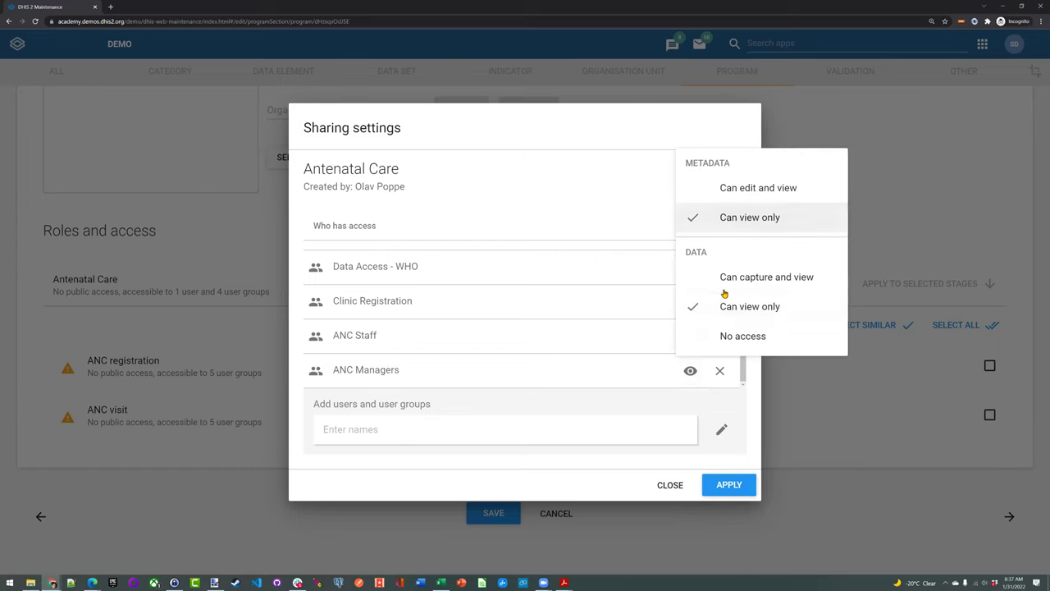
pyautogui.click(752, 413)
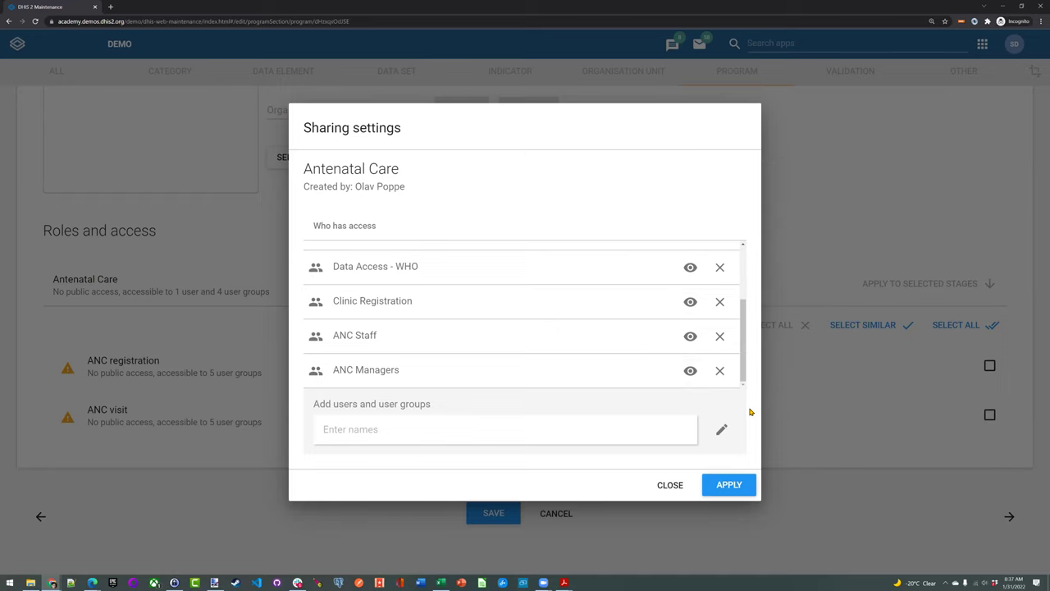
# Return to the Tracker Program slide beside the ANC Staff record, and highlight the right to delete enrollments in the program.
pyautogui.hotkey('alt', 'Tab')
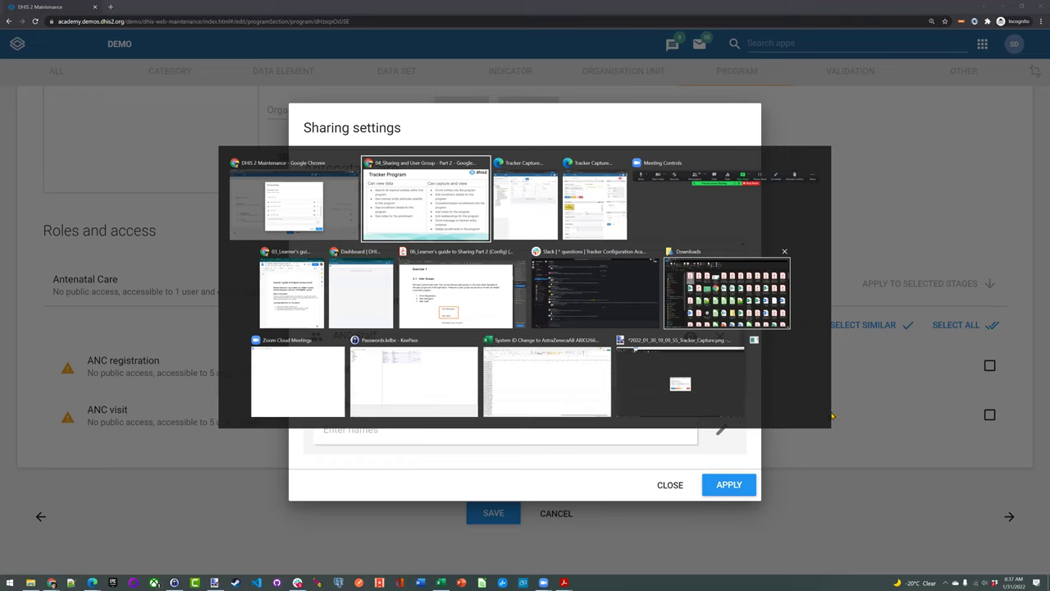
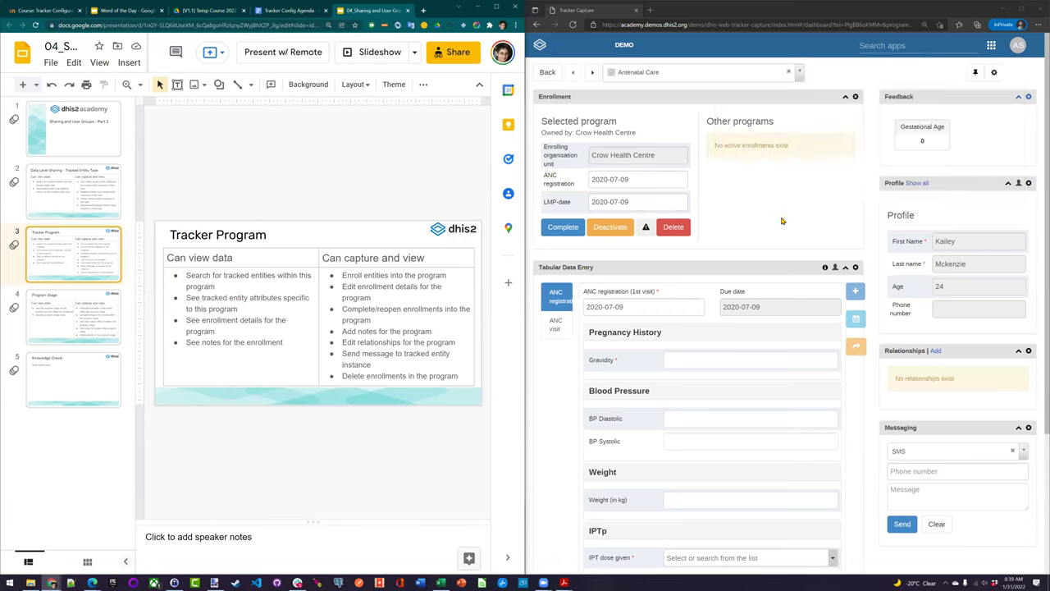
pyautogui.click(782, 220)
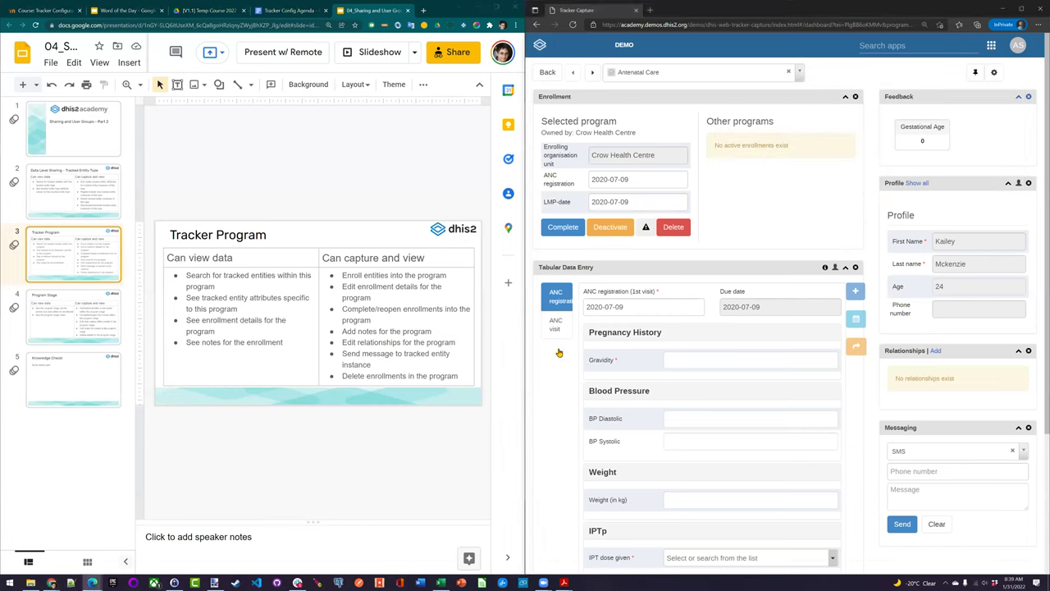
pyautogui.click(450, 382)
pyautogui.moveTo(458, 376); pyautogui.dragTo(342, 379)
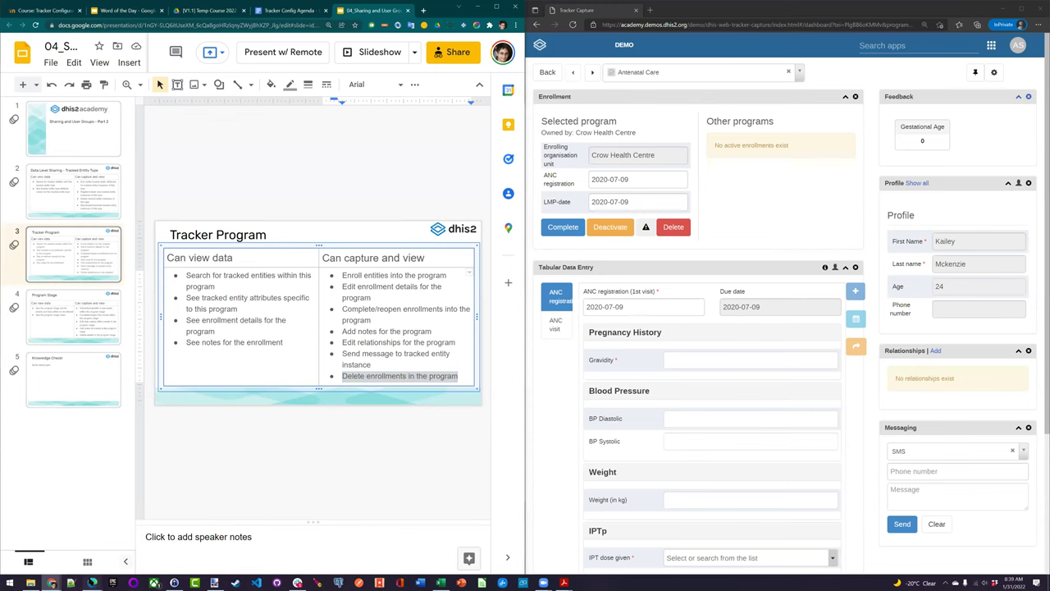
# Compare the open Antenatal Care records of the Clinic Registration and ANC Staff users, ending in the ANC Staff session.
pyautogui.moveTo(91, 581)
pyautogui.click(72, 558)
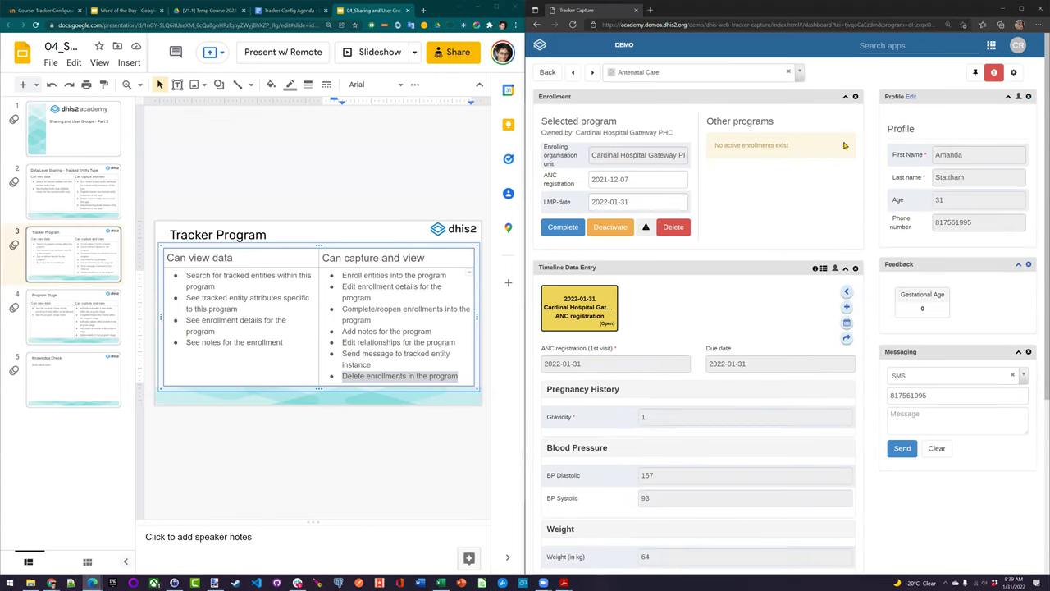
pyautogui.click(1018, 47)
pyautogui.moveTo(51, 582)
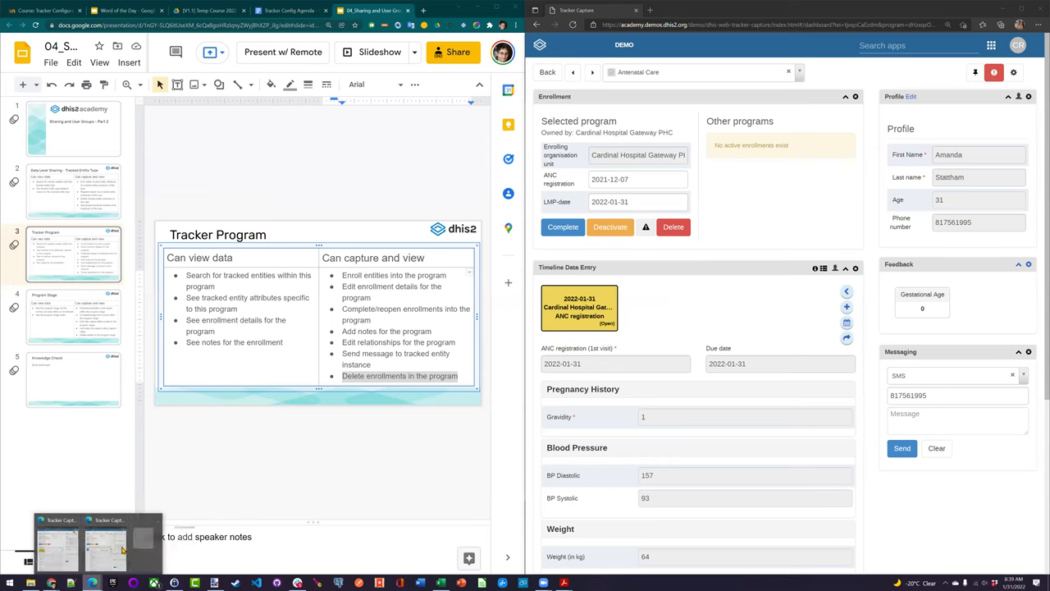
pyautogui.click(74, 548)
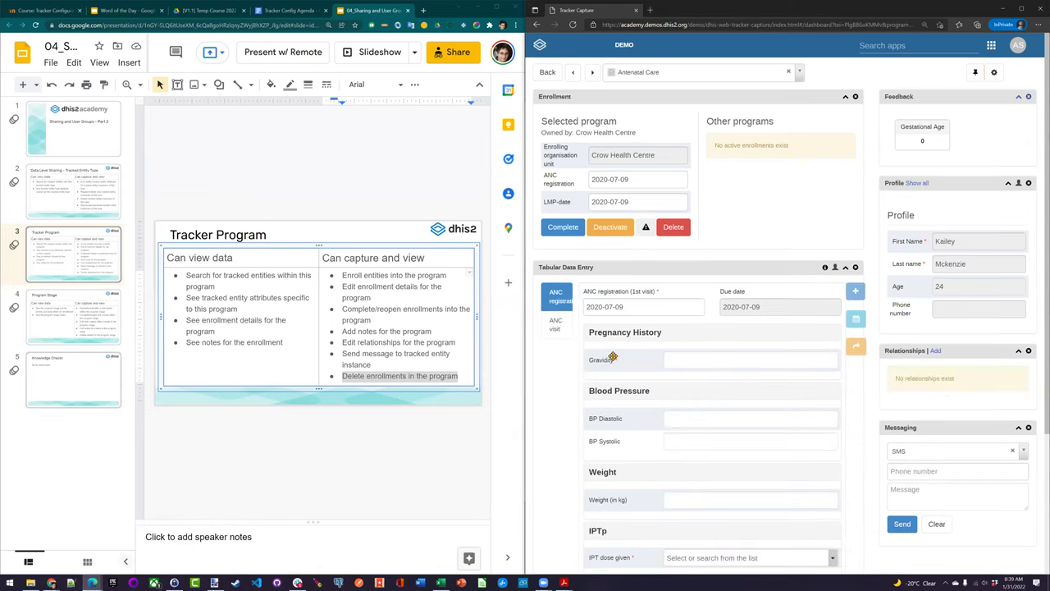
pyautogui.click(1019, 46)
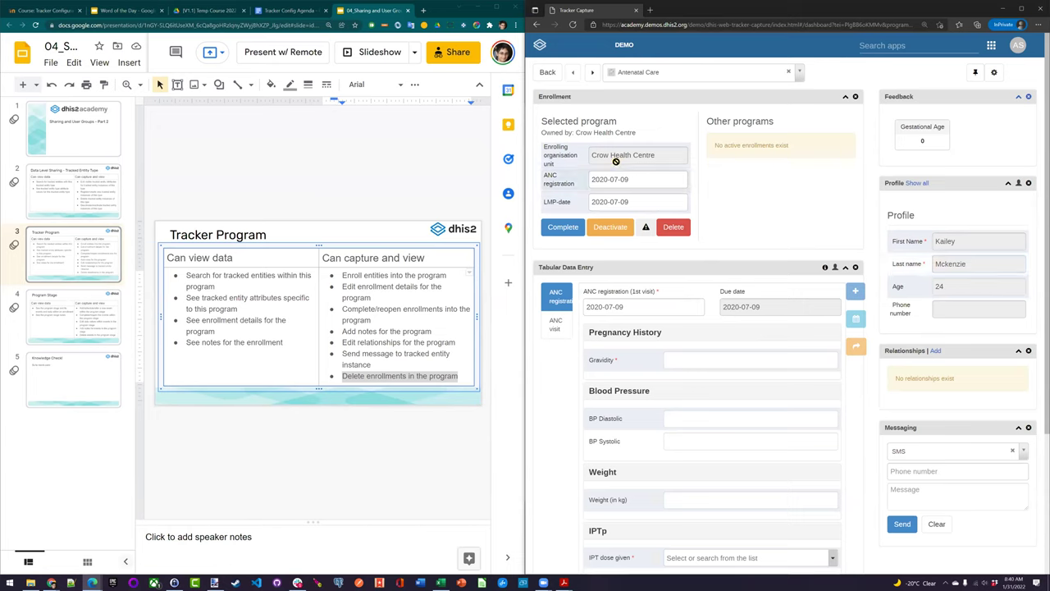
# Highlight the right to edit enrollment details on the slide, and return to the ANC Staff user's Antenatal Care record.
pyautogui.click(393, 342)
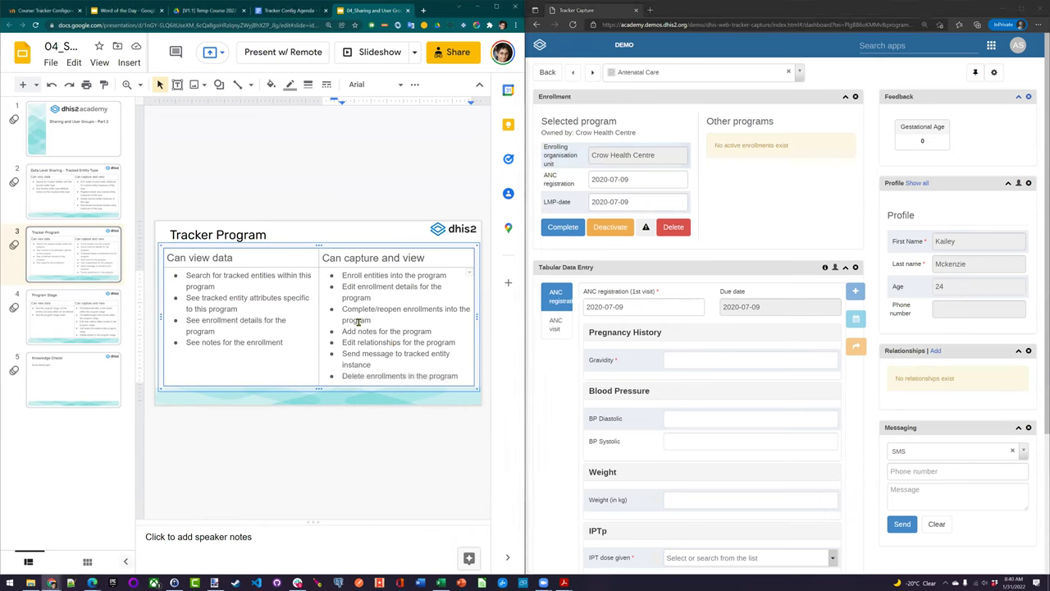
pyautogui.moveTo(371, 297); pyautogui.dragTo(341, 287)
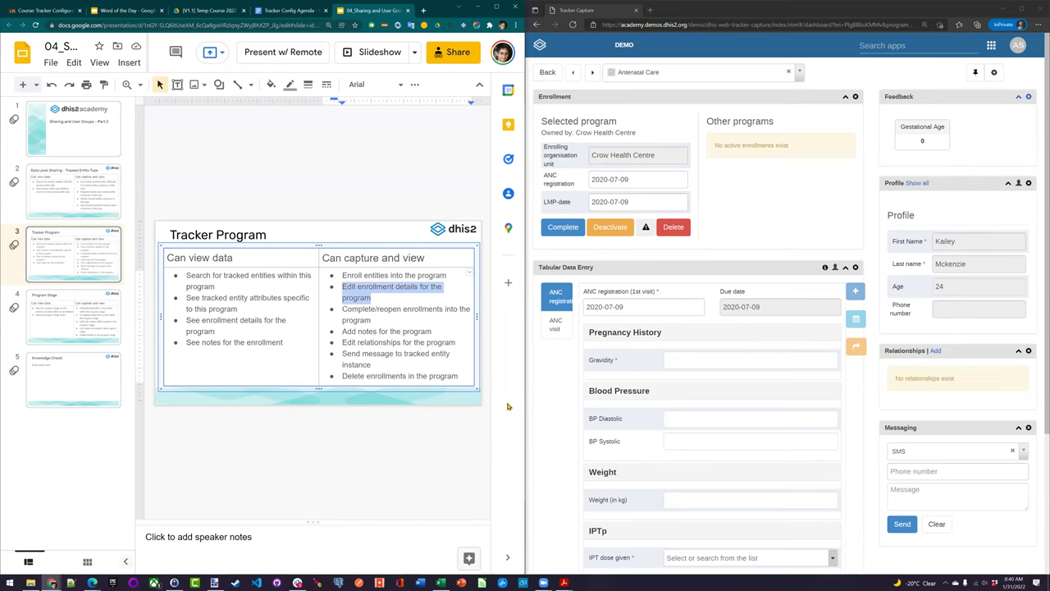
pyautogui.click(740, 237)
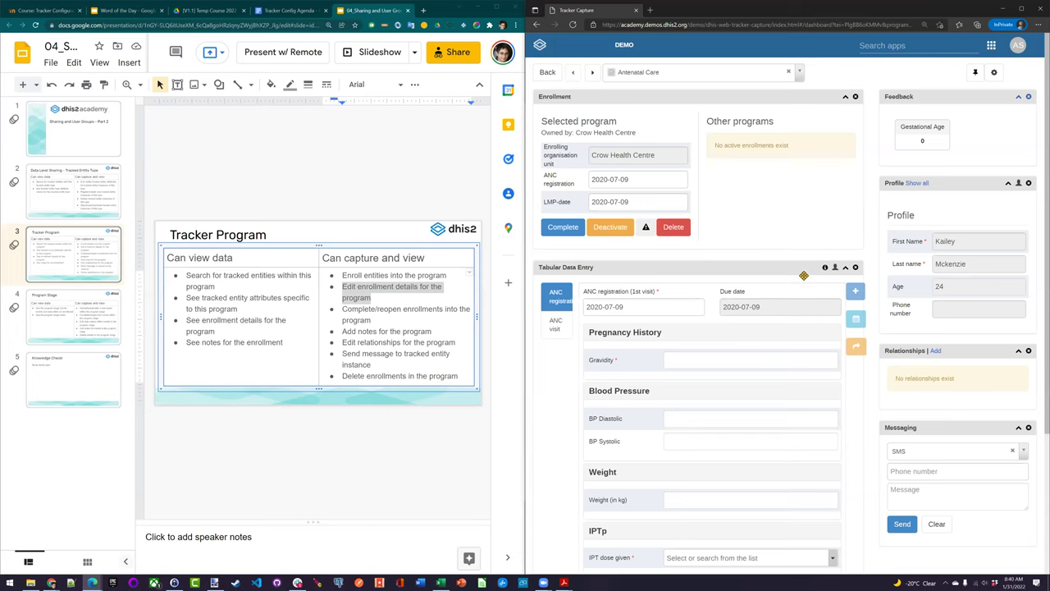
# Return to the Crow Health Centre list, highlight the right to enroll entities on the slide, and reopen the third listed person's record.
pyautogui.click(545, 72)
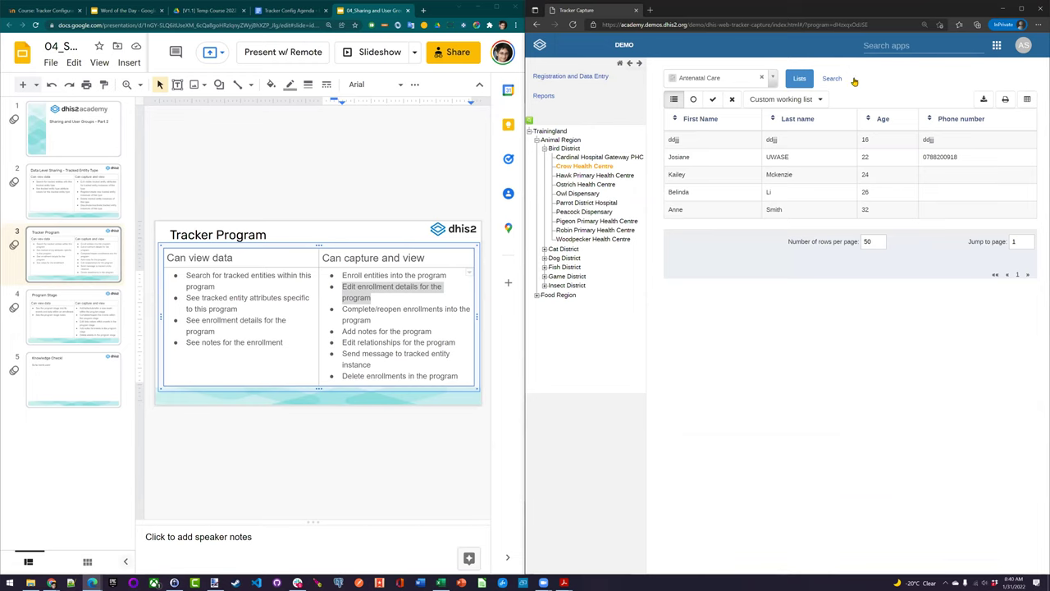
pyautogui.click(450, 276)
pyautogui.moveTo(450, 276); pyautogui.dragTo(343, 275)
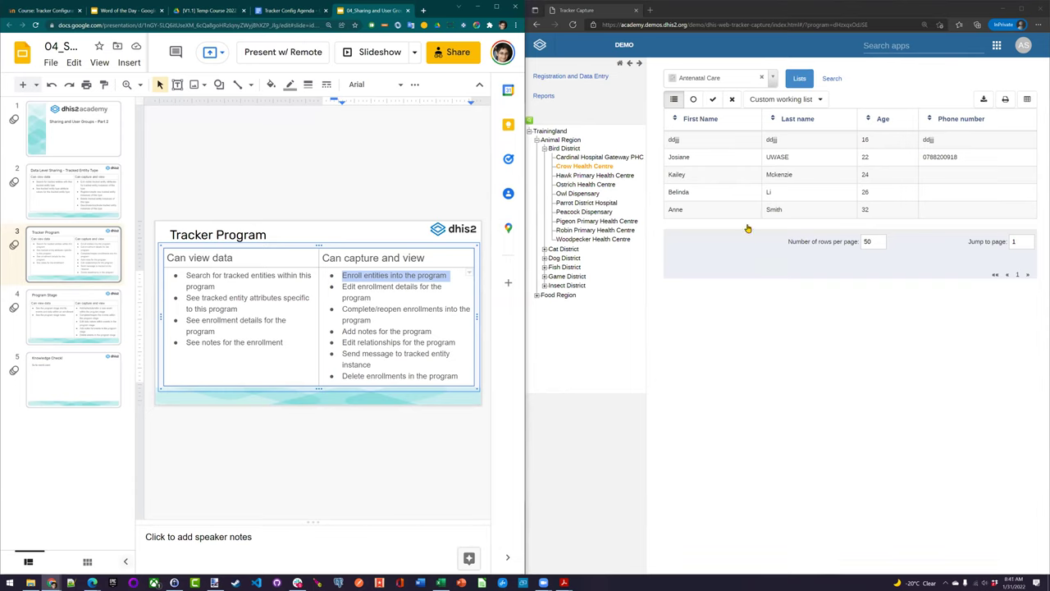
pyautogui.click(718, 175)
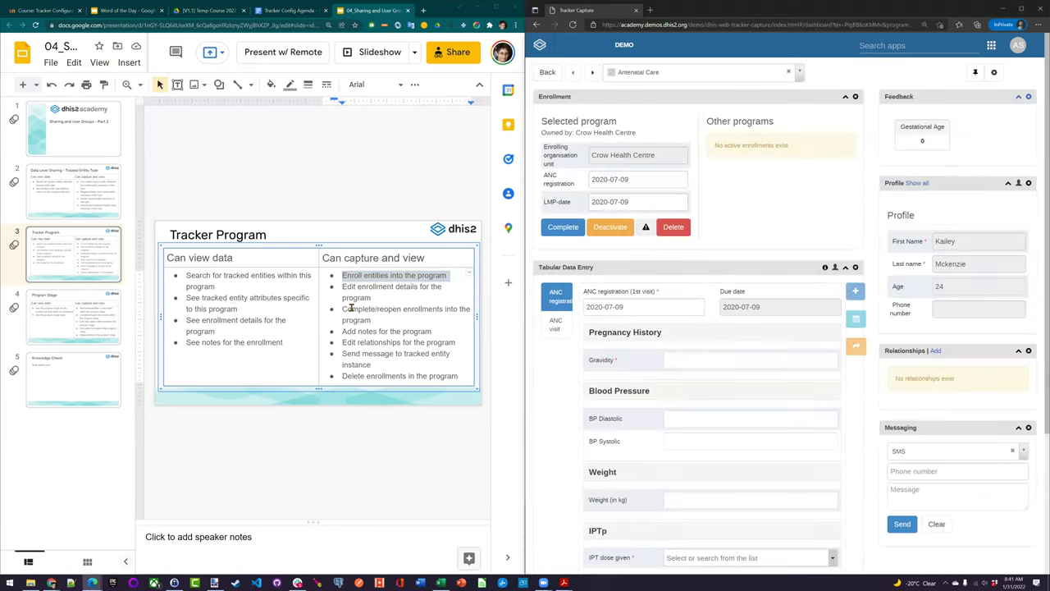
# Clear the slide's text highlight, maximize the slides window, and present the Tracker Program slide full screen.
pyautogui.click(398, 274)
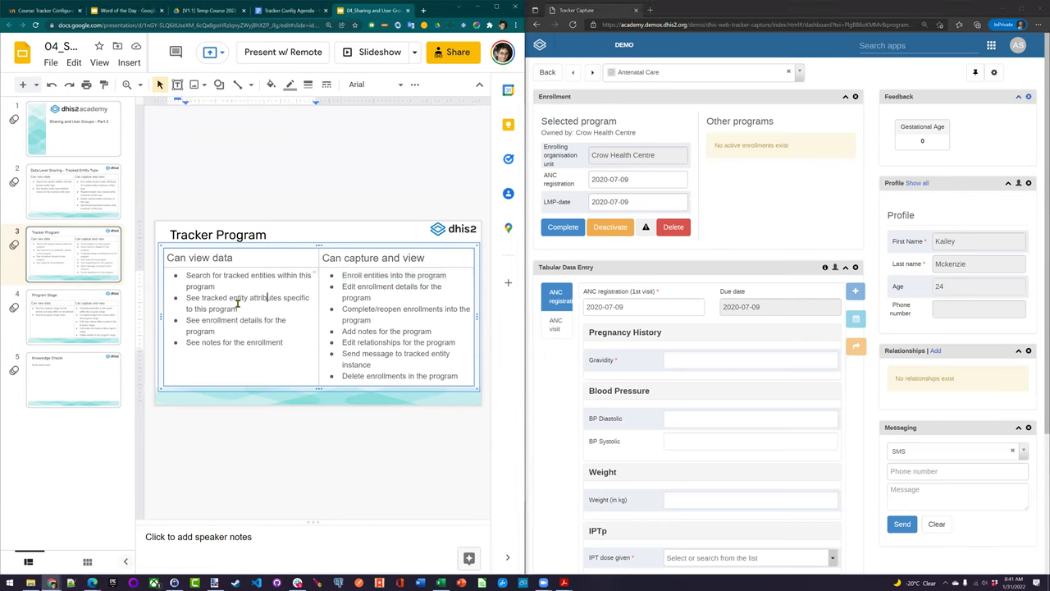
pyautogui.click(496, 6)
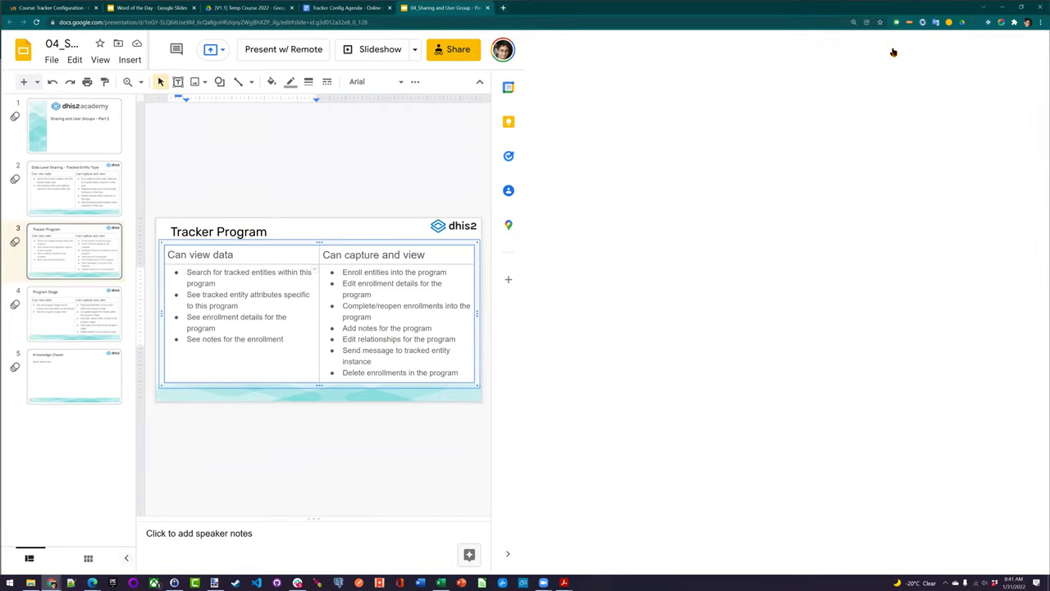
pyautogui.click(894, 50)
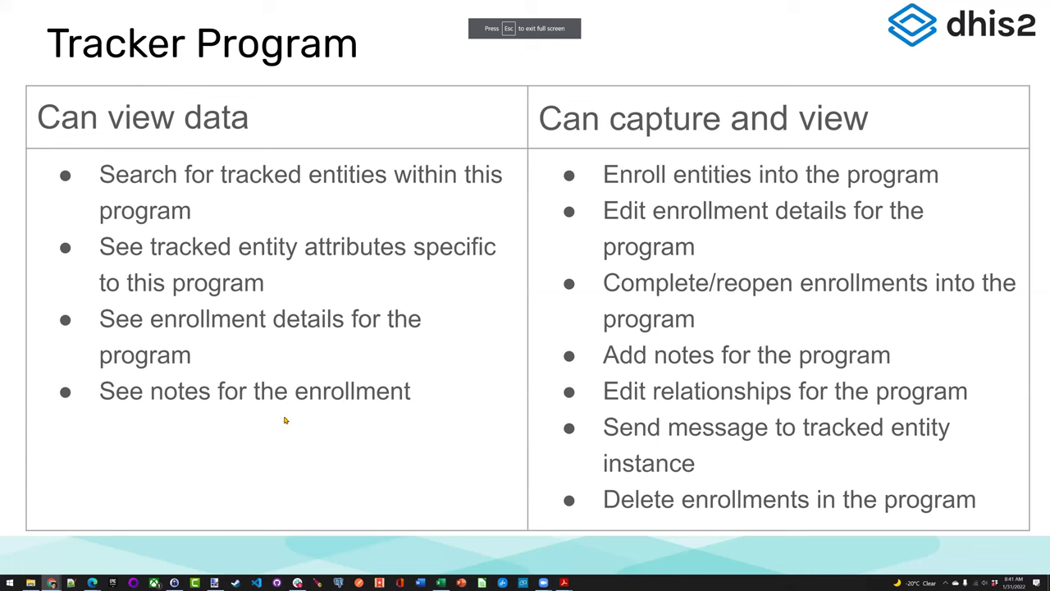
# Switch to the ANC Managers user's dashboard session and open the Tracker Capture app there.
pyautogui.moveTo(74, 581)
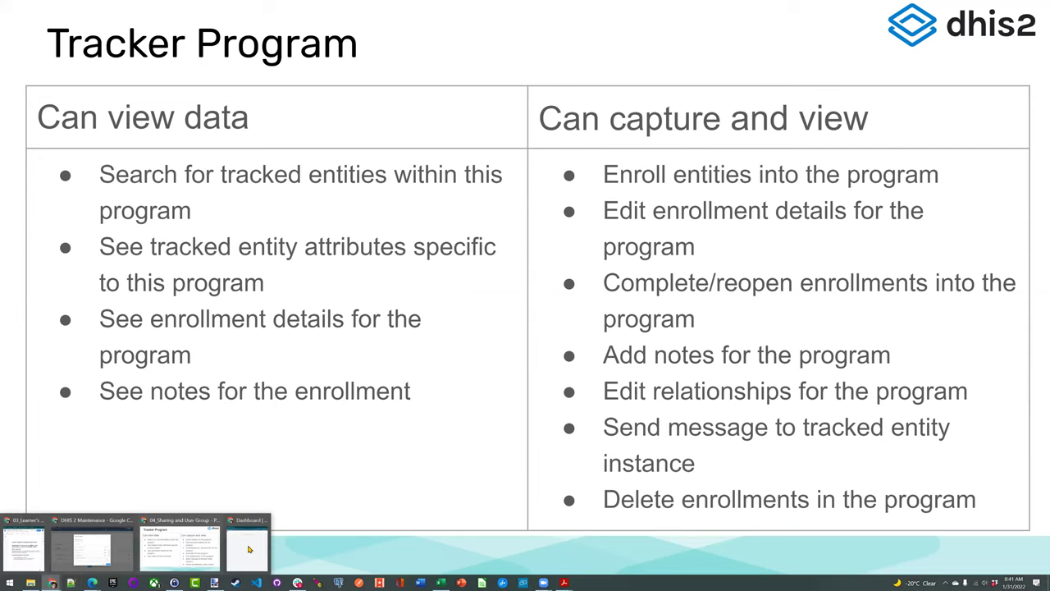
pyautogui.click(250, 548)
pyautogui.click(1012, 47)
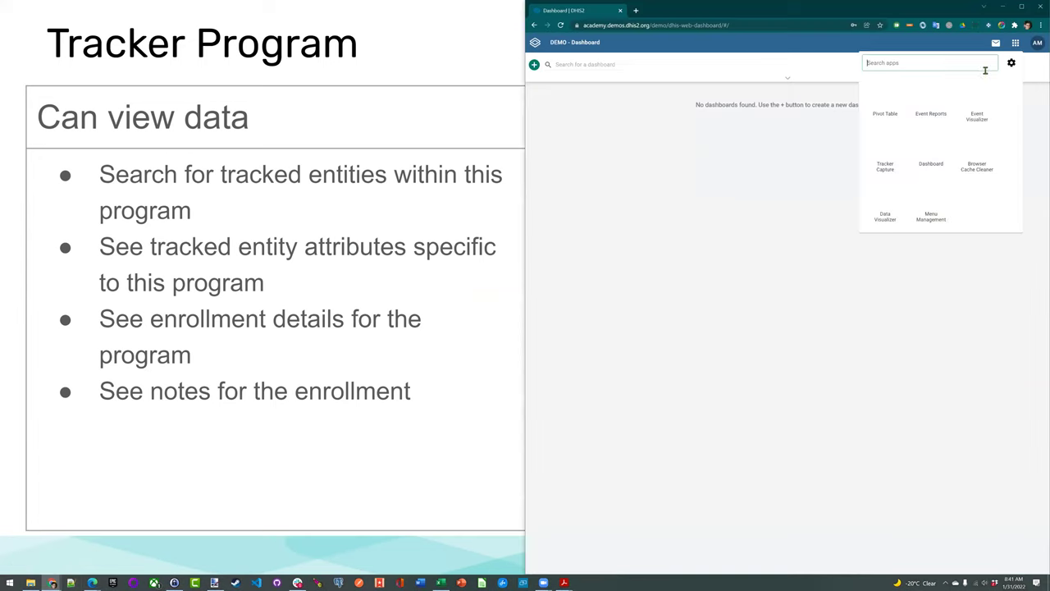
pyautogui.write('trac')
pyautogui.click(888, 102)
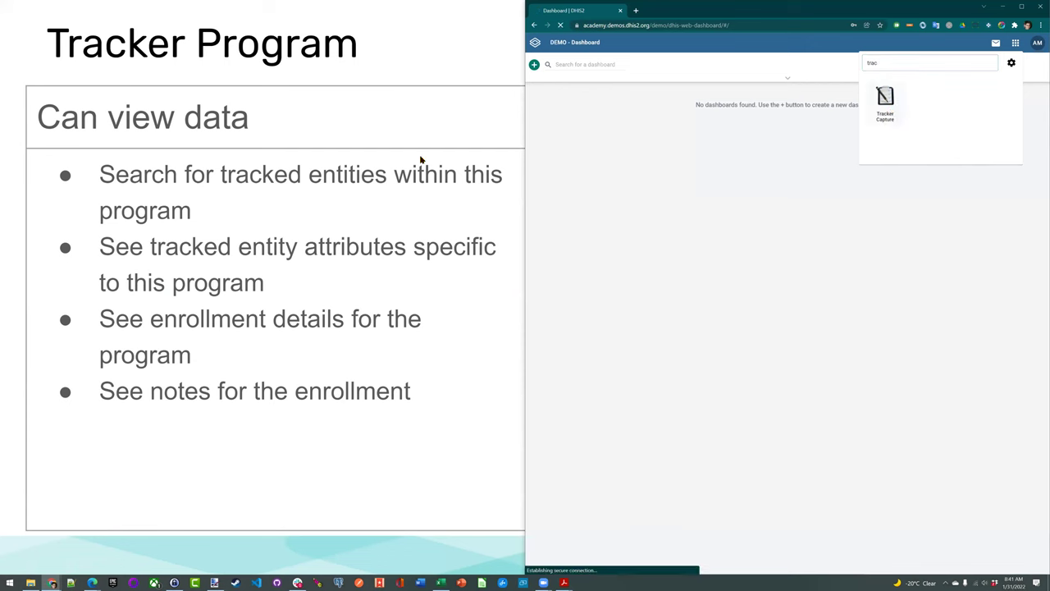
# End the full-screen Tracker Program presentation and dock the slides window beside the ANC Managers user's Tracker Capture window.
pyautogui.hotkey('alt', 'Tab')
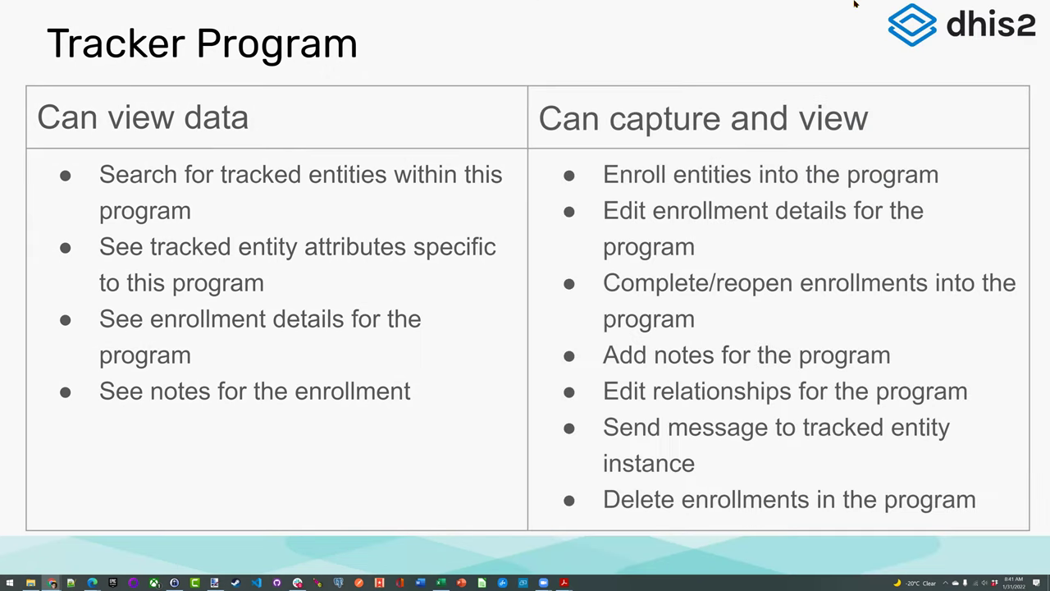
pyautogui.press('Escape')
pyautogui.press('super+Left')
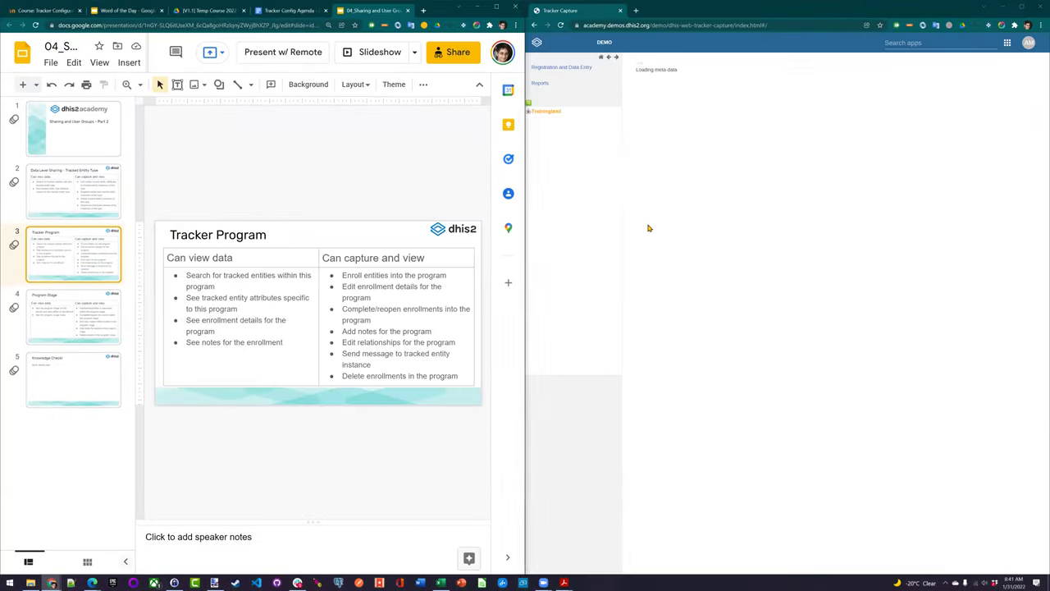
# Select Cardinal Hospital Gateway PHC under Bird District and open the first person's Antenatal Care record as the ANC Managers user.
pyautogui.click(528, 112)
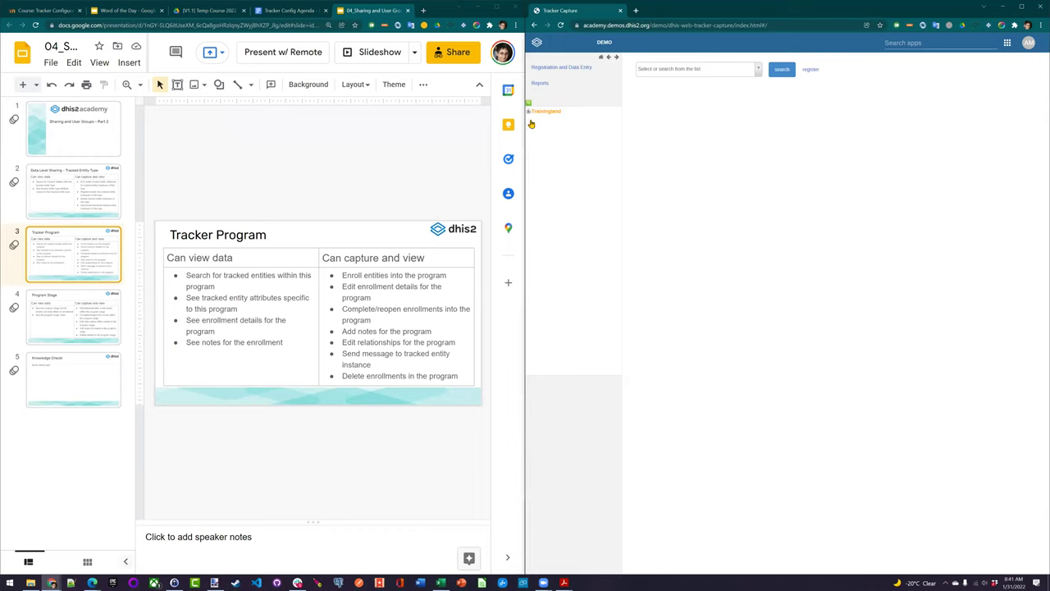
pyautogui.click(534, 119)
pyautogui.click(574, 133)
pyautogui.click(1026, 42)
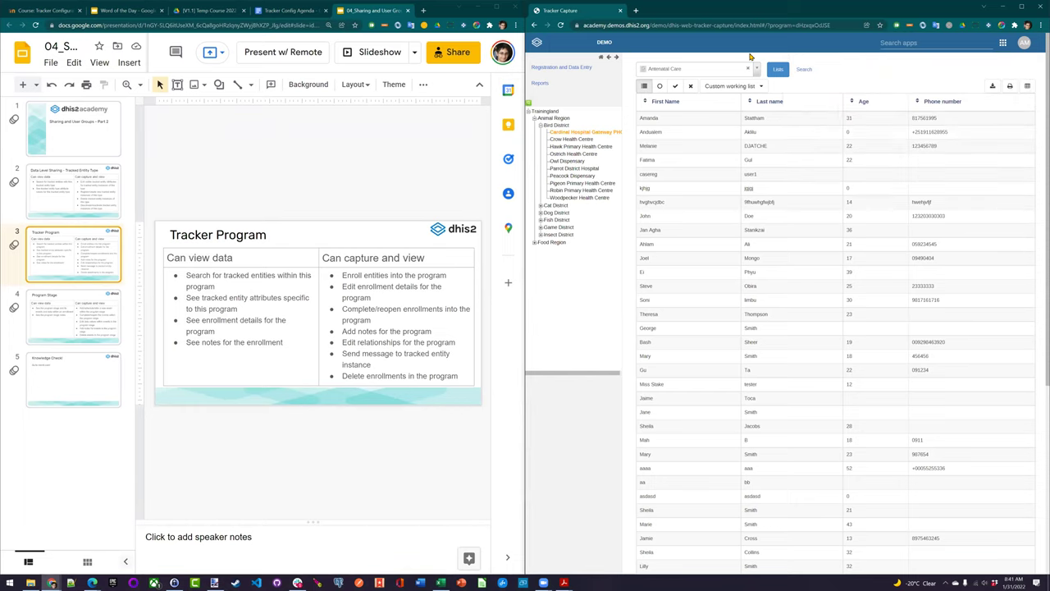
pyautogui.click(753, 119)
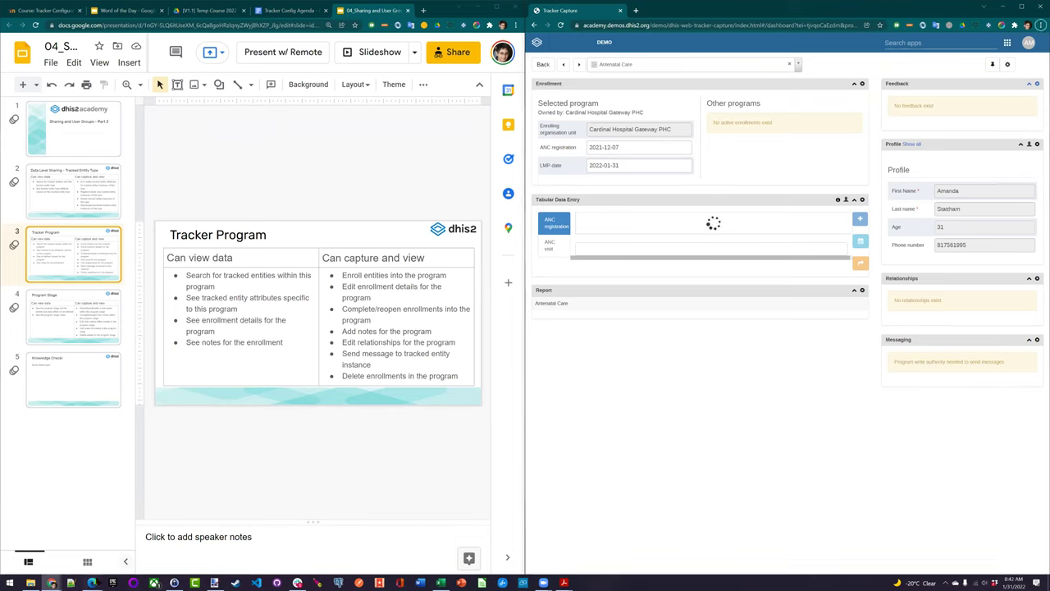
# Compare the Antenatal Care records open in the ANC Staff and Clinic Registration sessions, checking which account is logged in to each.
pyautogui.moveTo(99, 580)
pyautogui.click(135, 541)
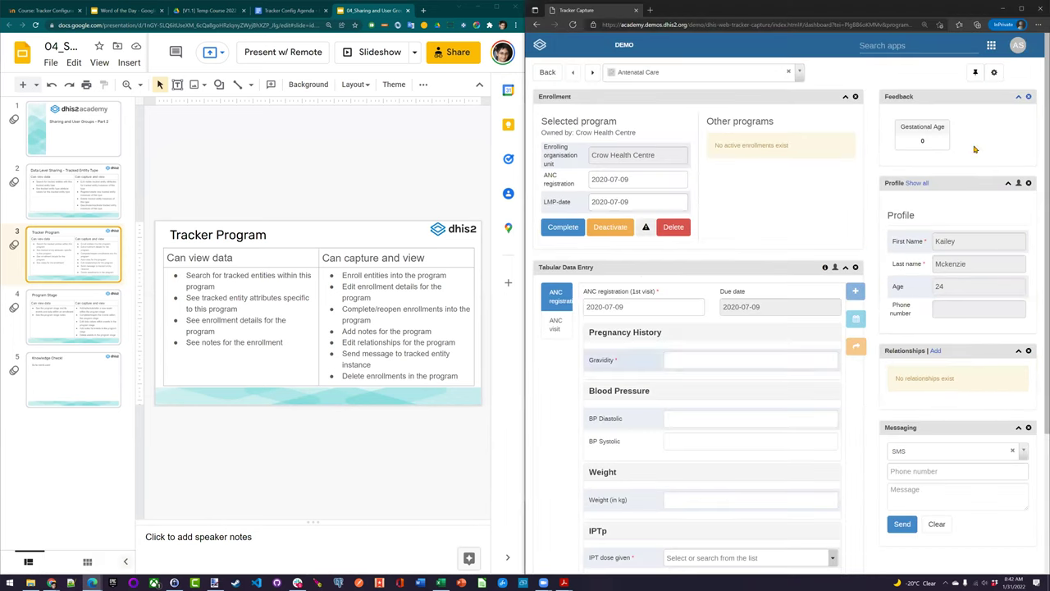
pyautogui.click(1014, 44)
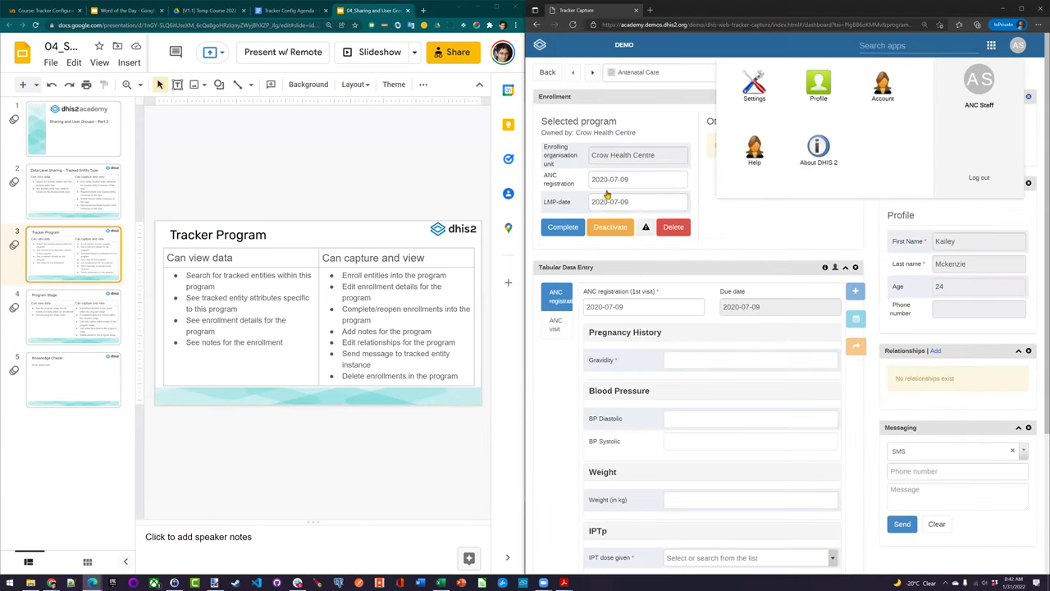
pyautogui.click(638, 219)
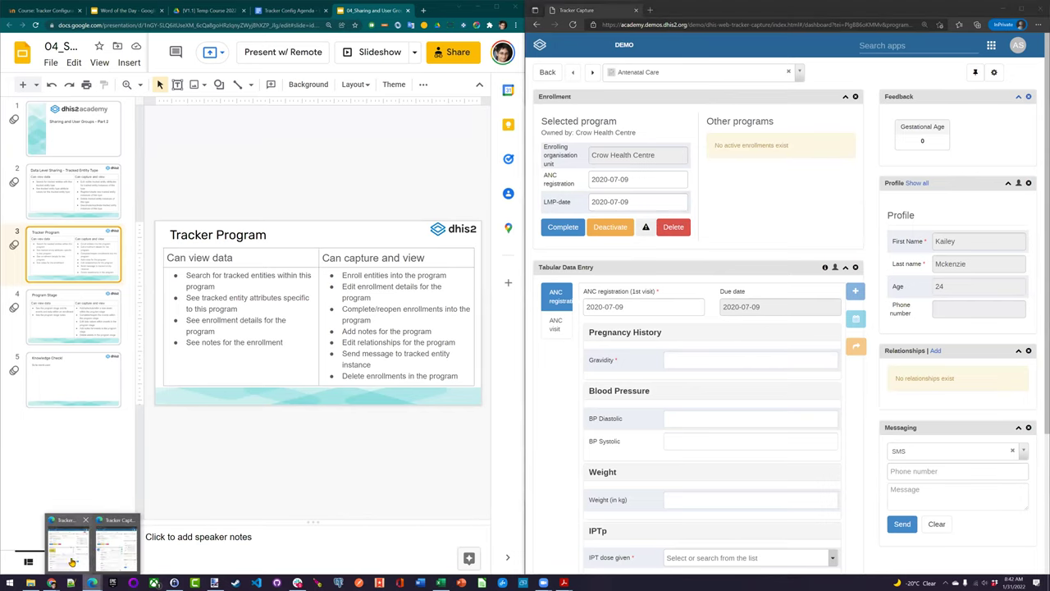
pyautogui.click(72, 562)
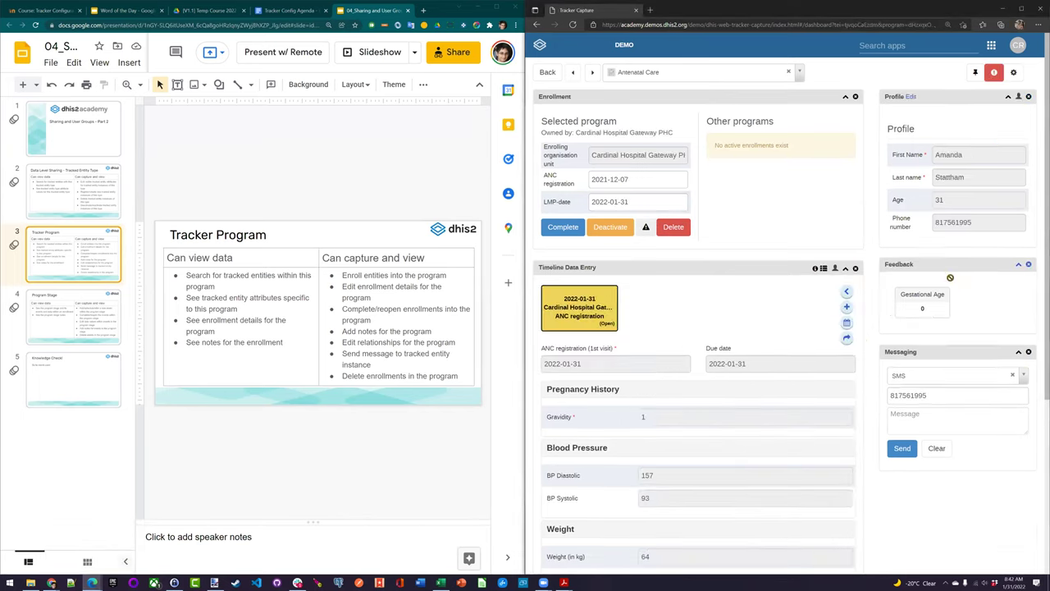
pyautogui.click(1018, 45)
# Maximize the slides window, advance to the Program Stage slide, and switch to the DHIS2 Maintenance window.
pyautogui.press('super+Up')
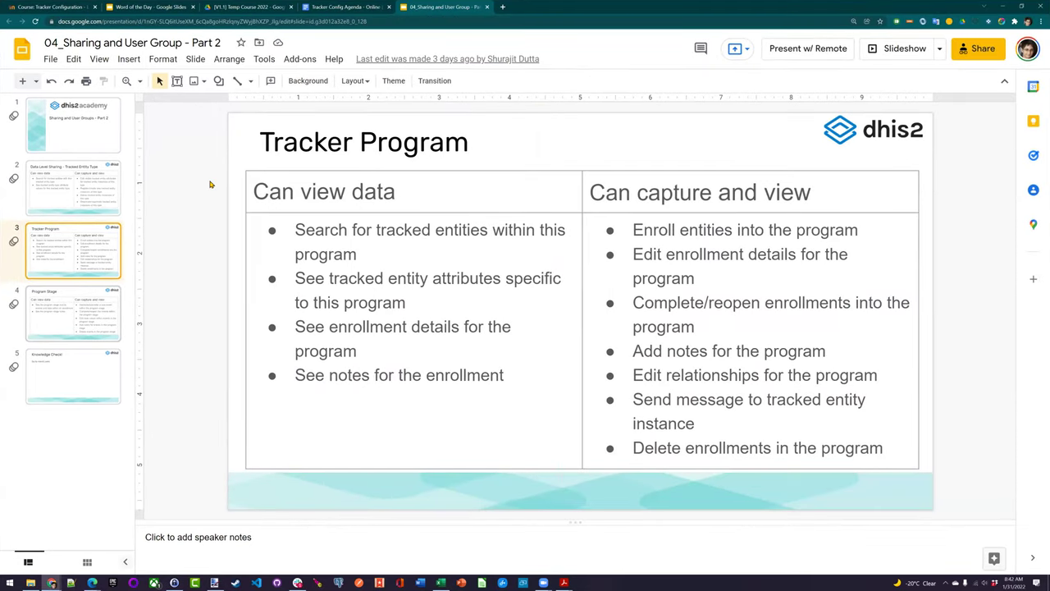
pyautogui.press('Down')
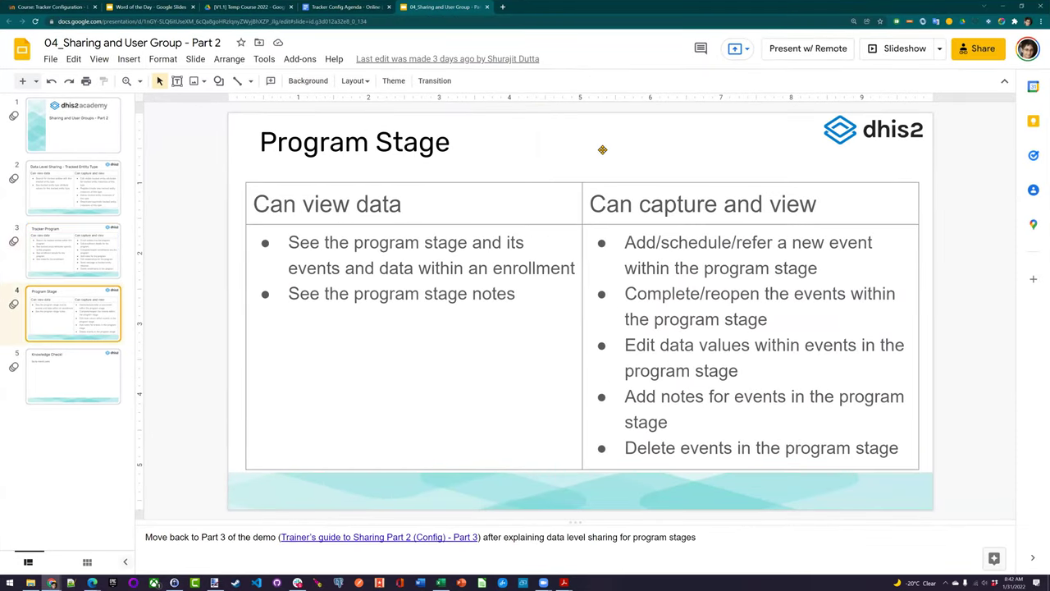
pyautogui.hotkey('alt', 'Tab')
pyautogui.hotkey('alt', 'Tab')
pyautogui.hotkey('alt', 'Tab')
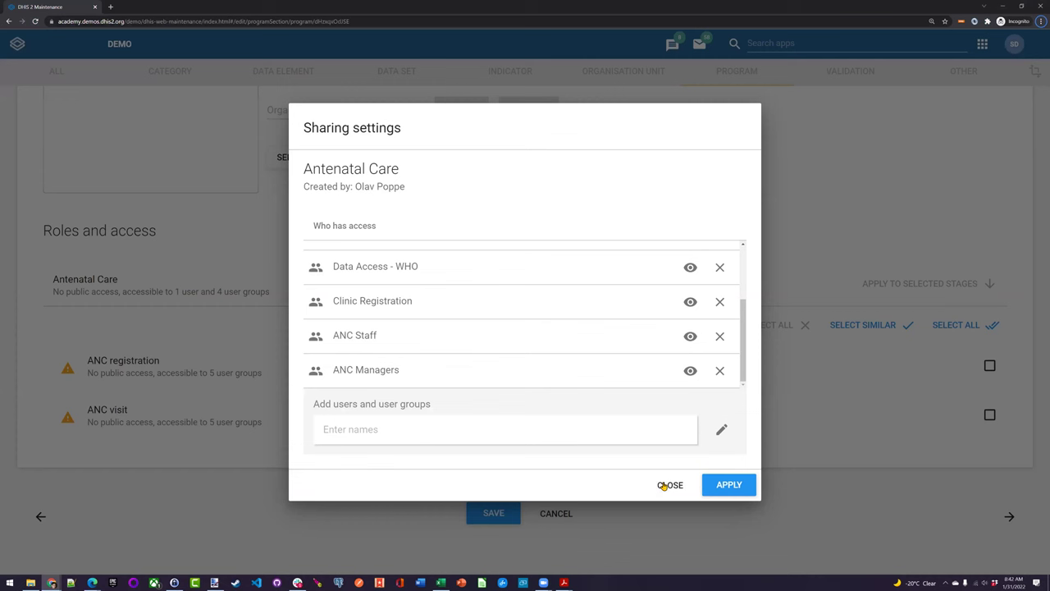
# Close the Antenatal Care sharing settings without applying, and open the ANC registration stage's sharing settings at its user groups.
pyautogui.click(663, 485)
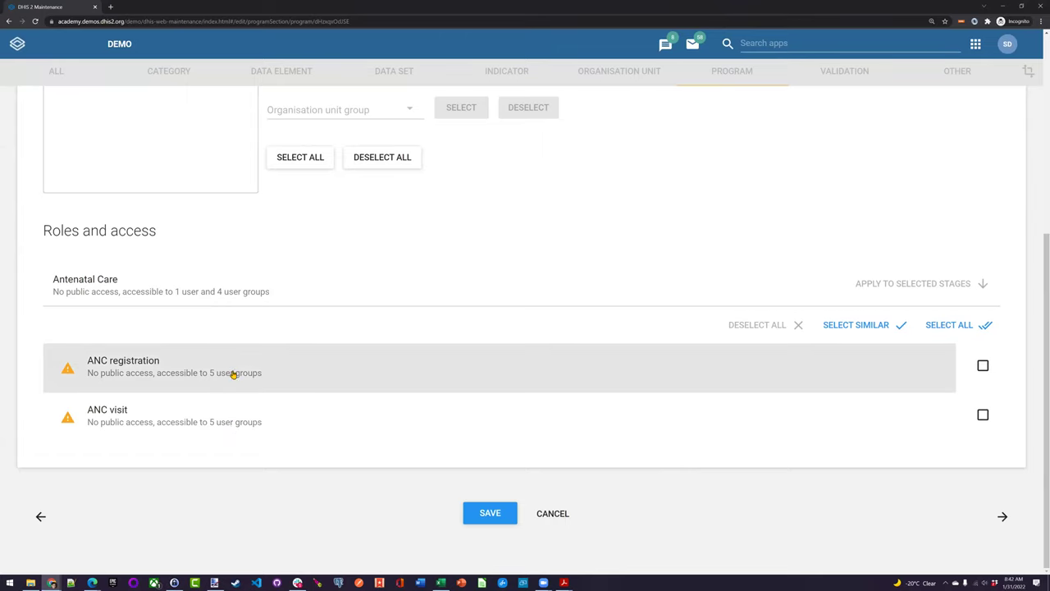
pyautogui.click(572, 347)
pyautogui.scroll(-1, 646, 316)
pyautogui.scroll(-1, 647, 317)
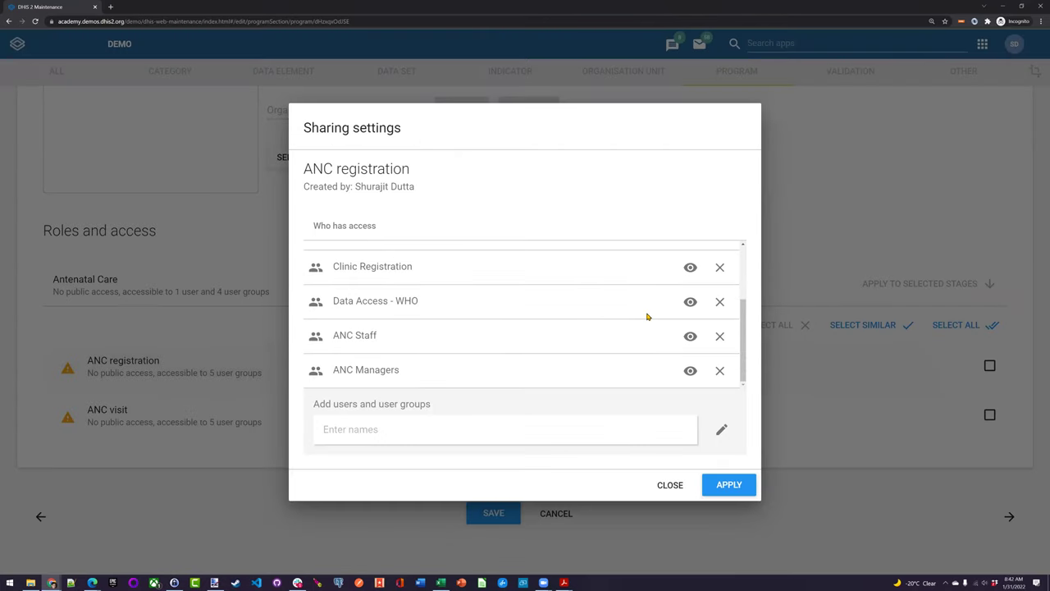
# Examine the metadata and data access of the Clinic Registration, ANC Staff and ANC Managers groups for the ANC registration stage.
pyautogui.click(691, 270)
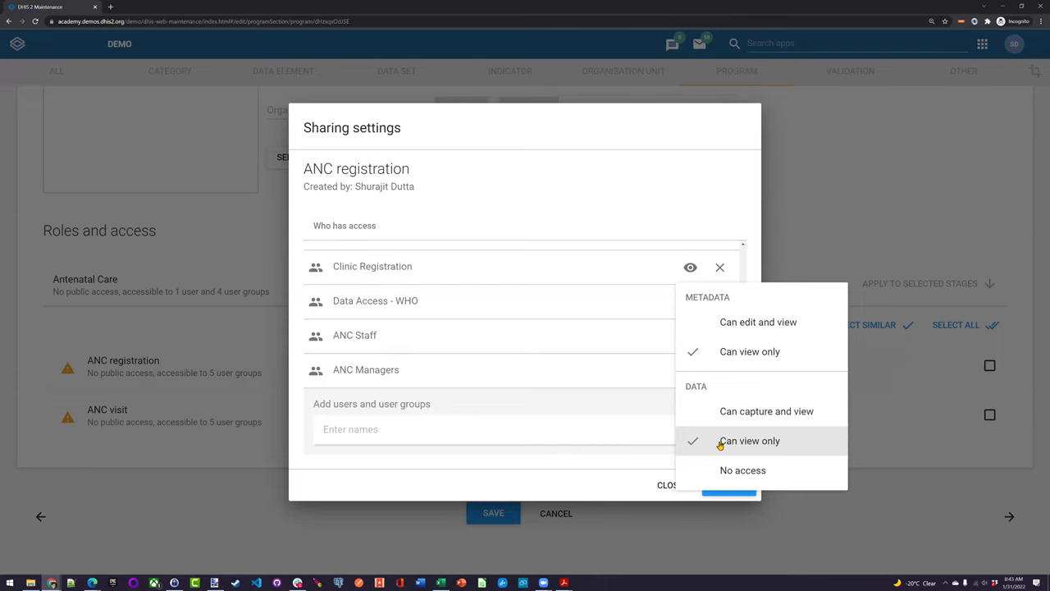
pyautogui.click(669, 169)
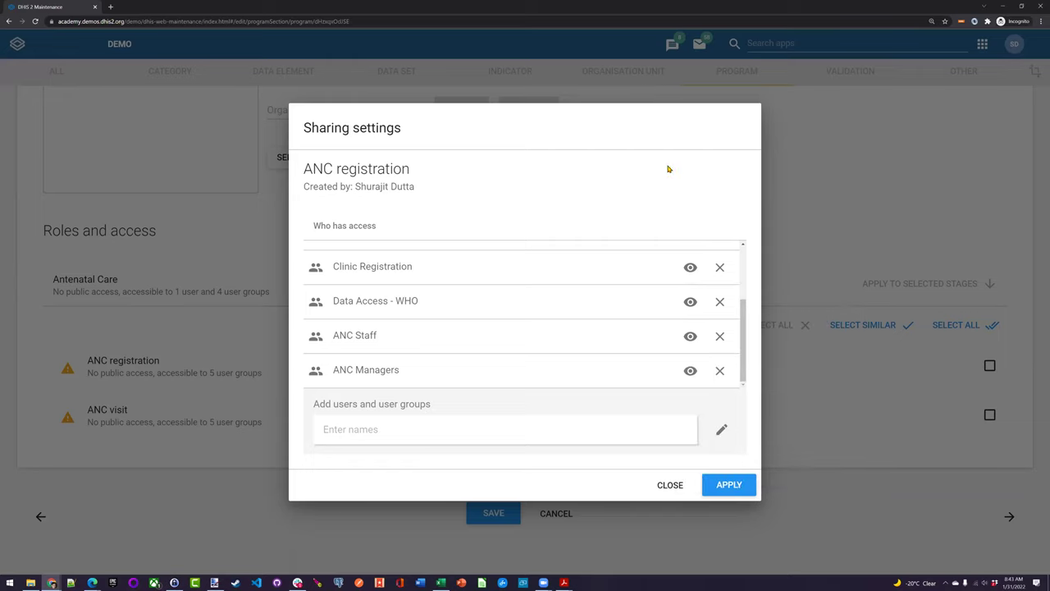
pyautogui.click(690, 335)
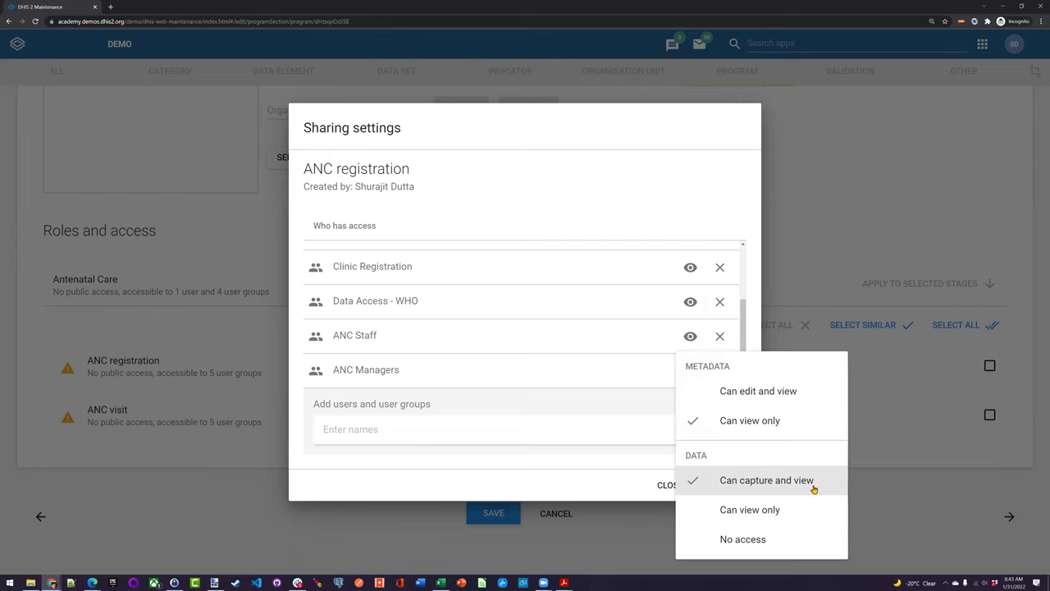
pyautogui.click(641, 381)
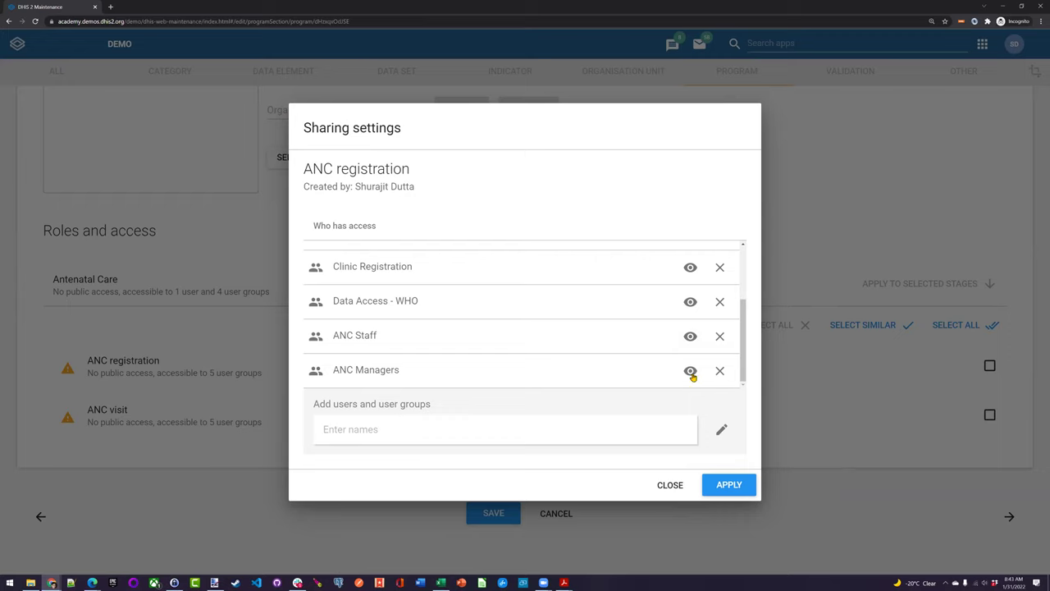
pyautogui.click(691, 373)
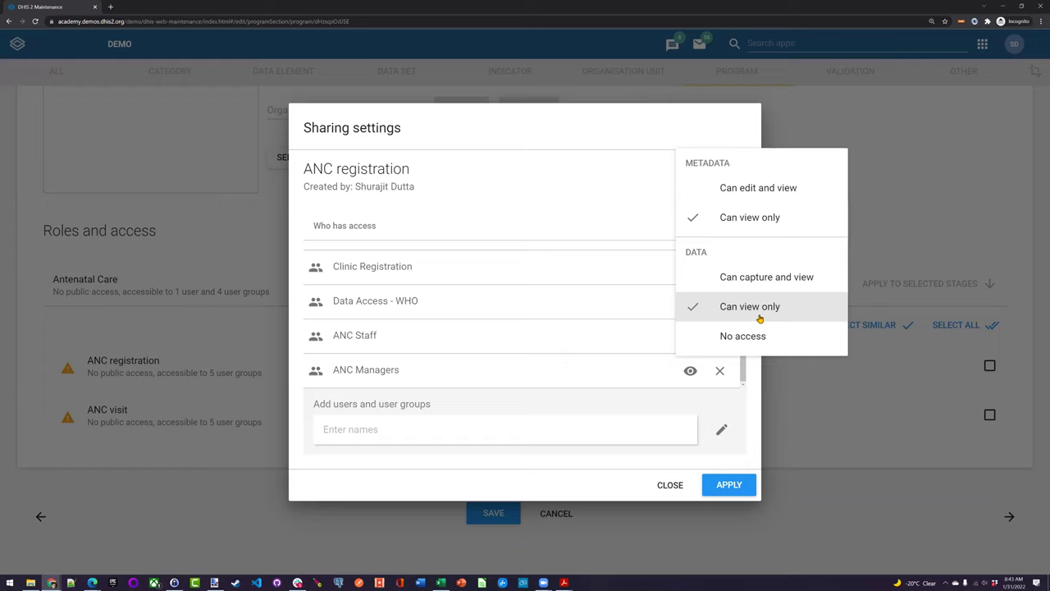
pyautogui.click(576, 416)
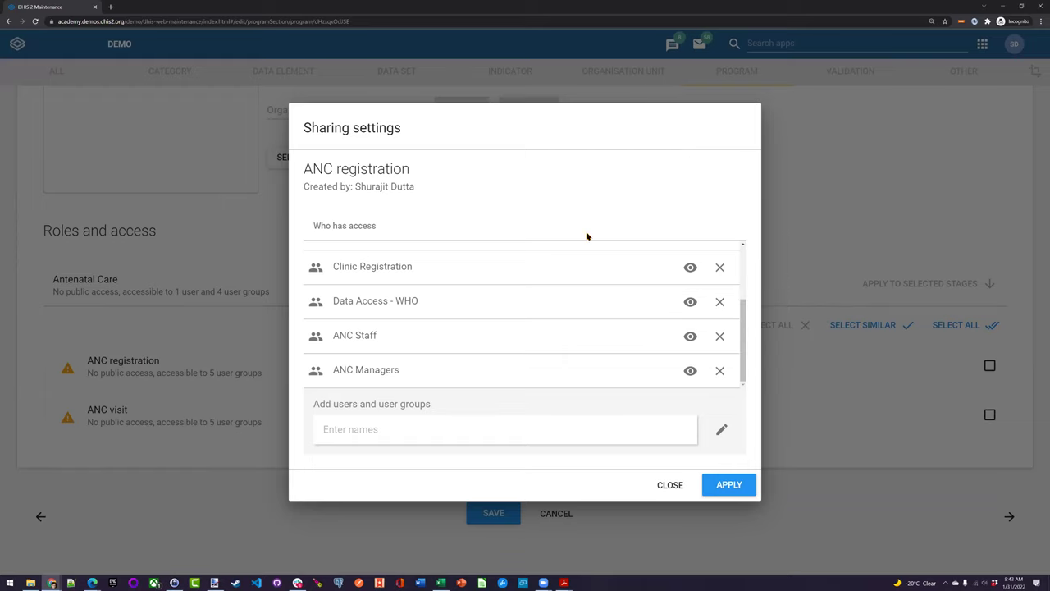
# Switch back to the Google Slides window and present the Program Stage slide full screen.
pyautogui.hotkey('alt', 'Tab')
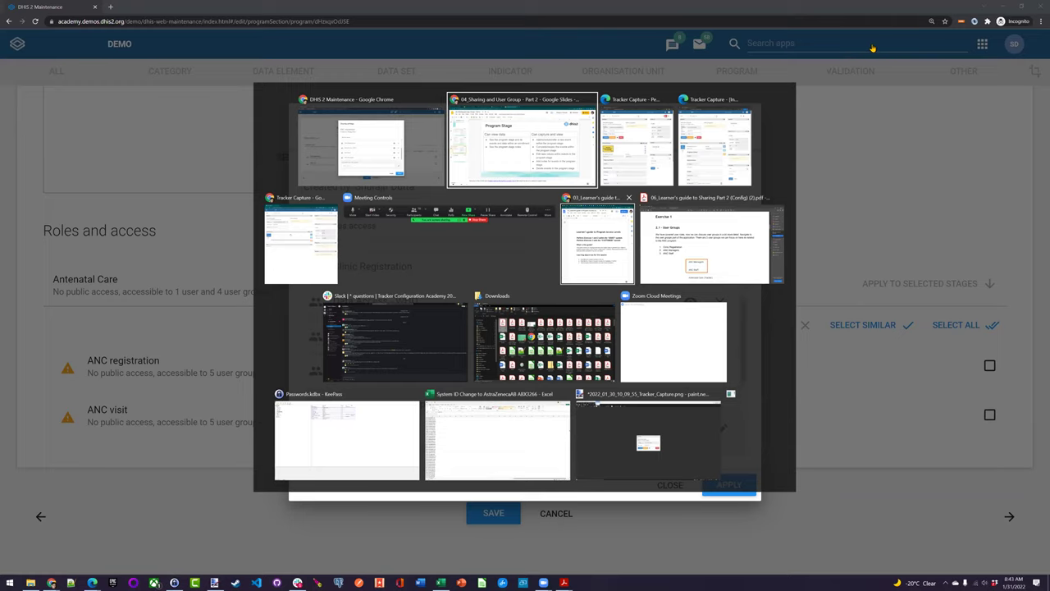
pyautogui.click(900, 48)
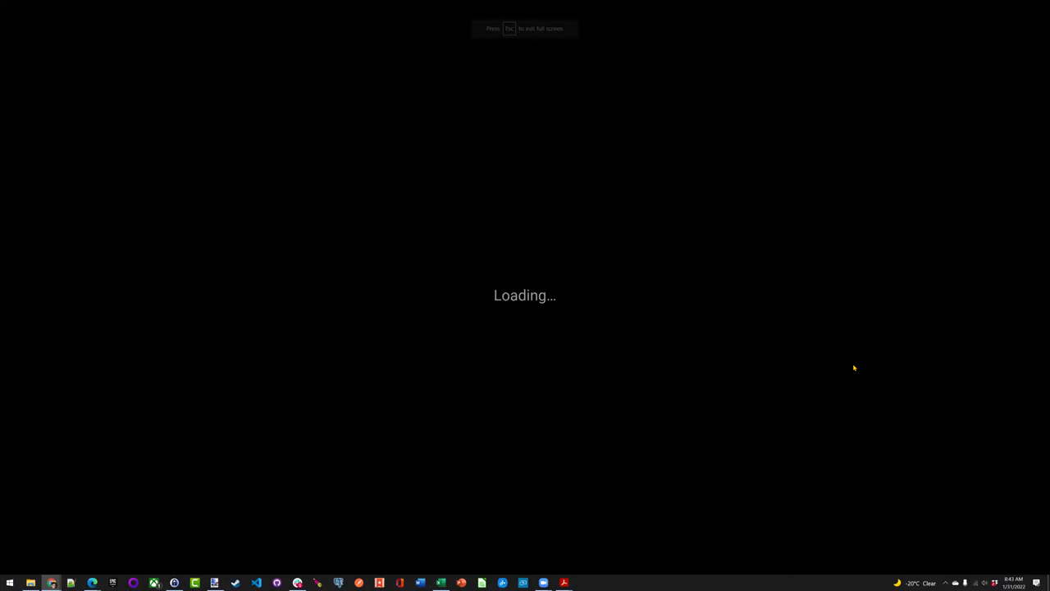